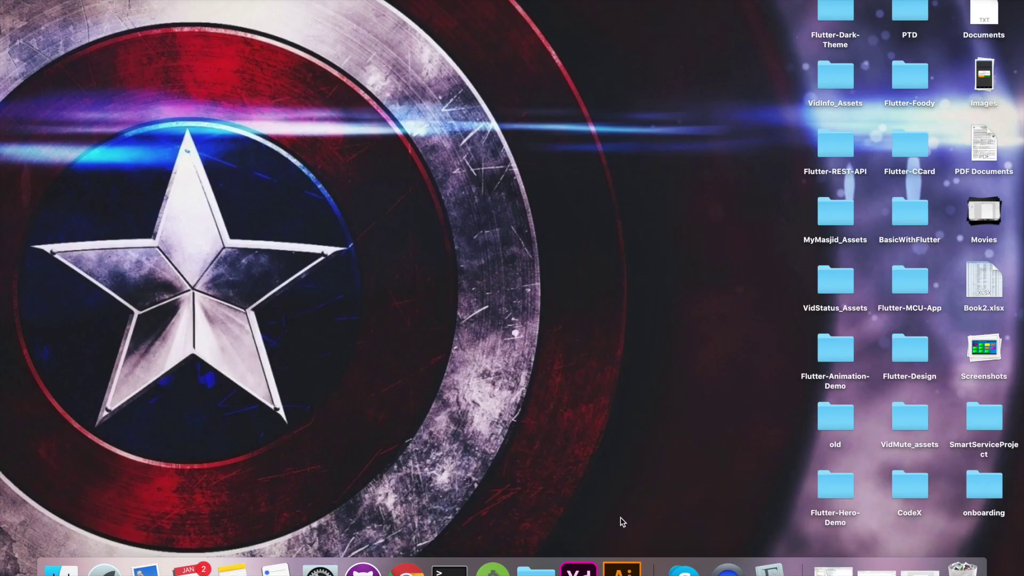
Switch to Adobe XD and add a vertical guide slightly inside the left edge of the iPhone artboard
left_click(579, 570)
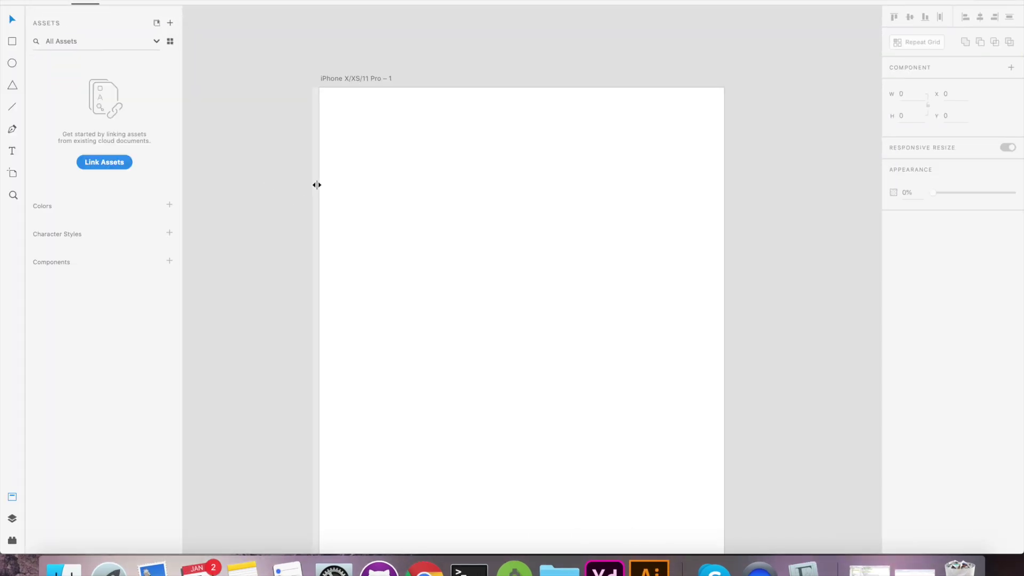
left_click_drag(320, 184, 338, 183)
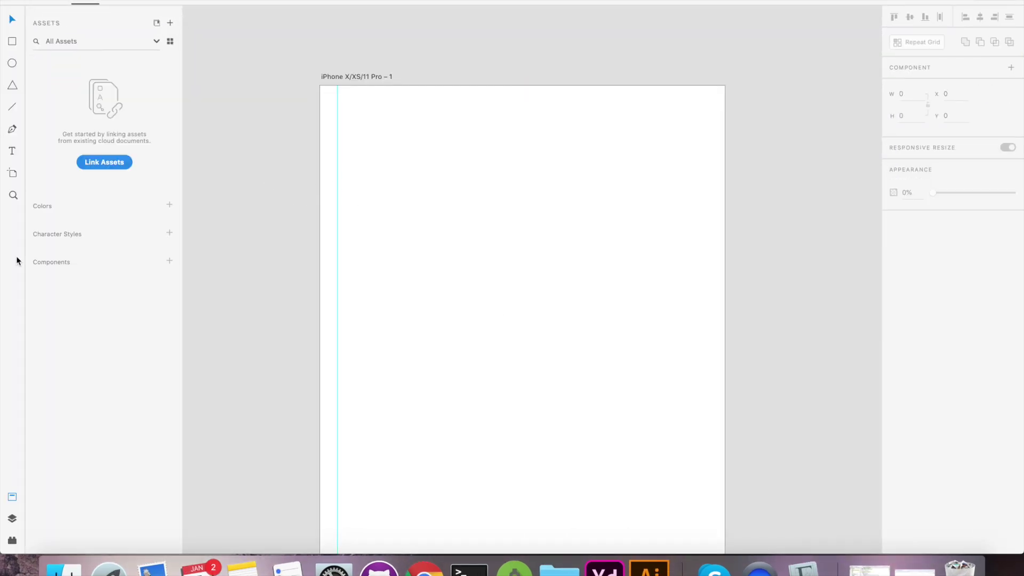
Search the Icons 4 Design plugin for "back" and place the ios-arrow-back icon against the guide near the artboard's upper edge
left_click(12, 541)
type("back")
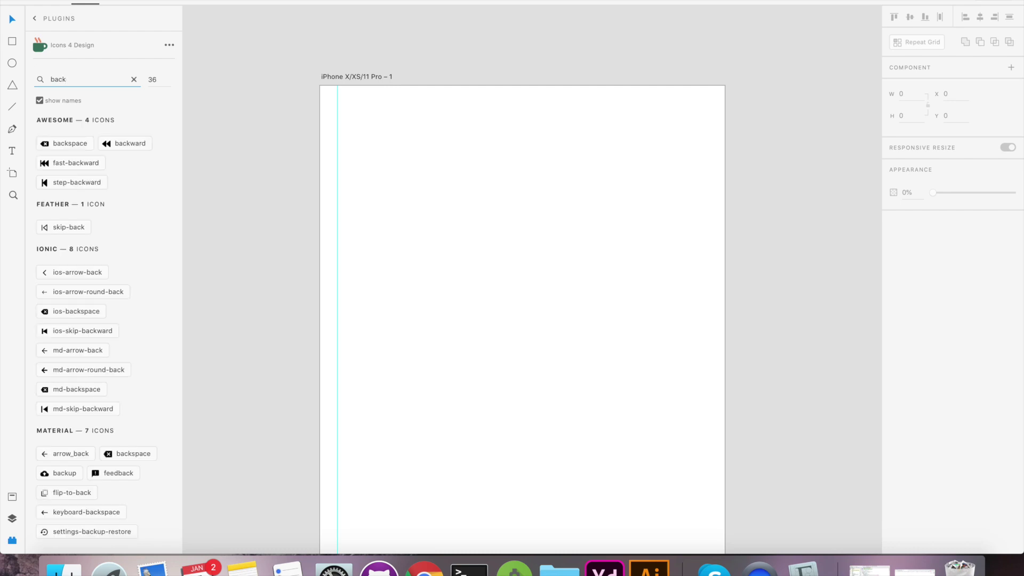
left_click(58, 274)
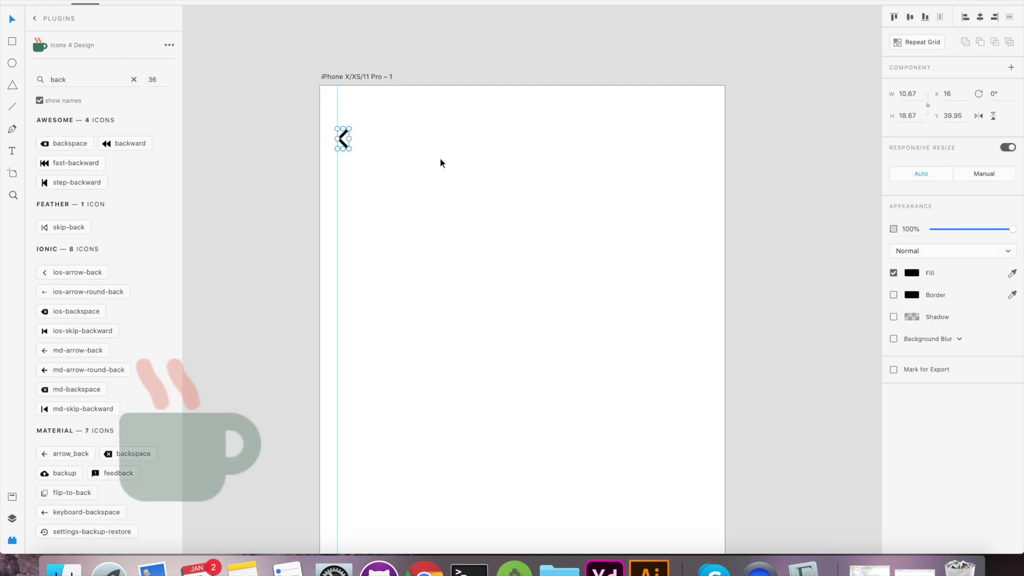
left_click(382, 175)
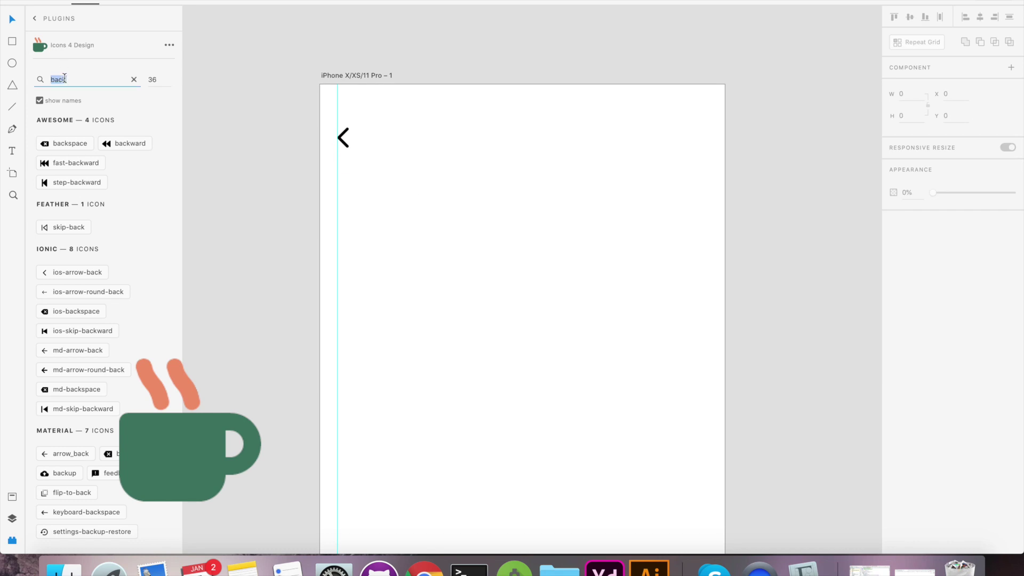
key("BackSpace")
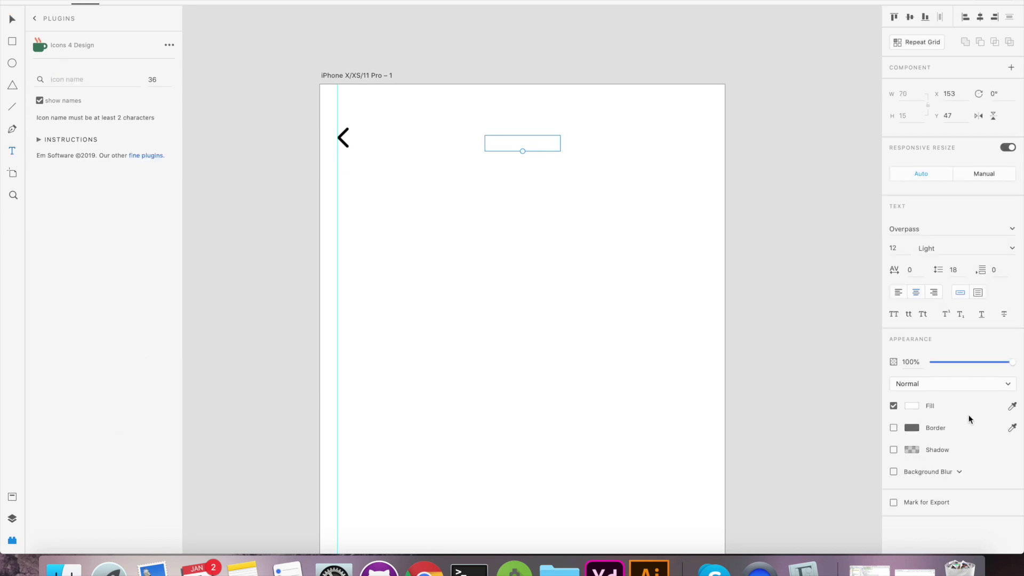
Create a centred "Flight Search" title in black at size 20, level with the back arrow
left_click(915, 411)
key("Escape")
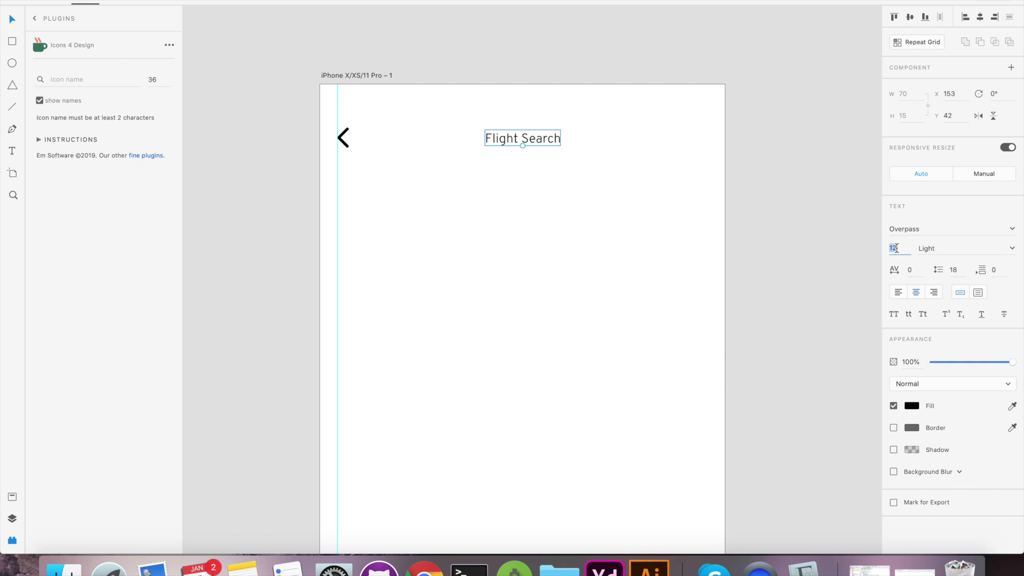
type("20")
key("Return")
left_click_drag(567, 137, 565, 138)
Set only the word "Search" in the title to Bold
double_click(557, 140)
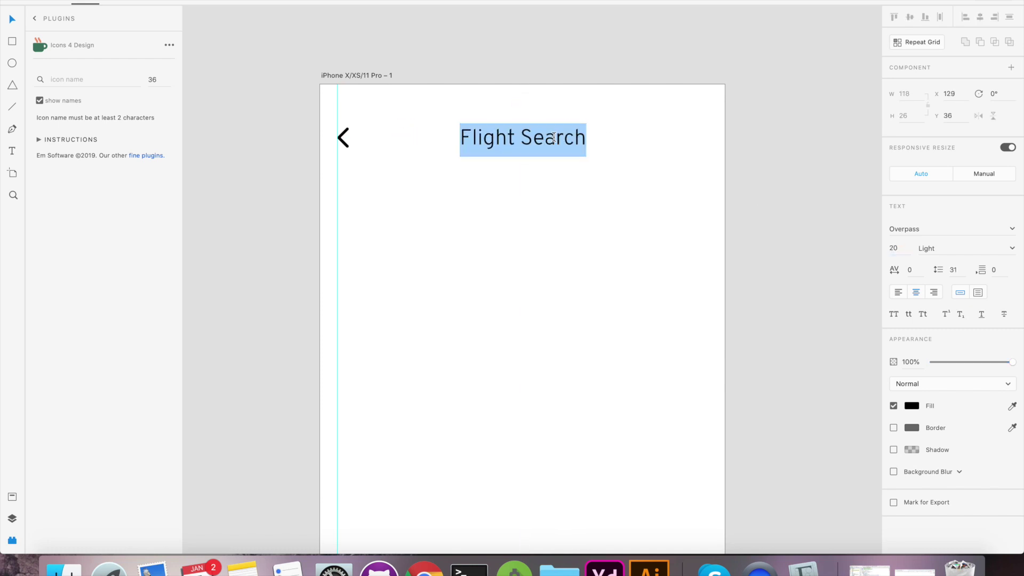
double_click(559, 141)
left_click(1009, 251)
left_click(931, 279)
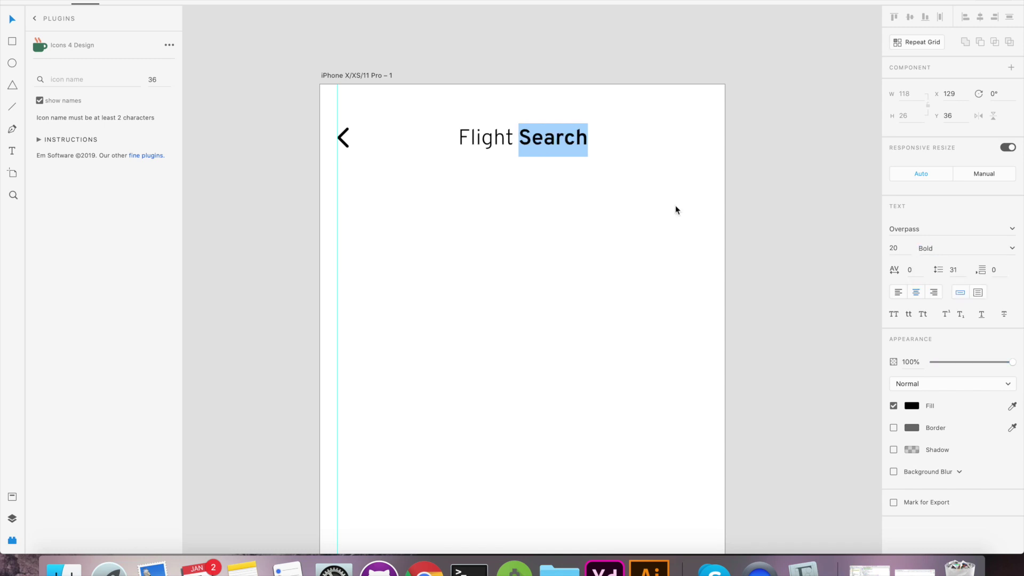
left_click(776, 255)
Set the title's font size to 24 and recentre it level with the back arrow
left_click(533, 138)
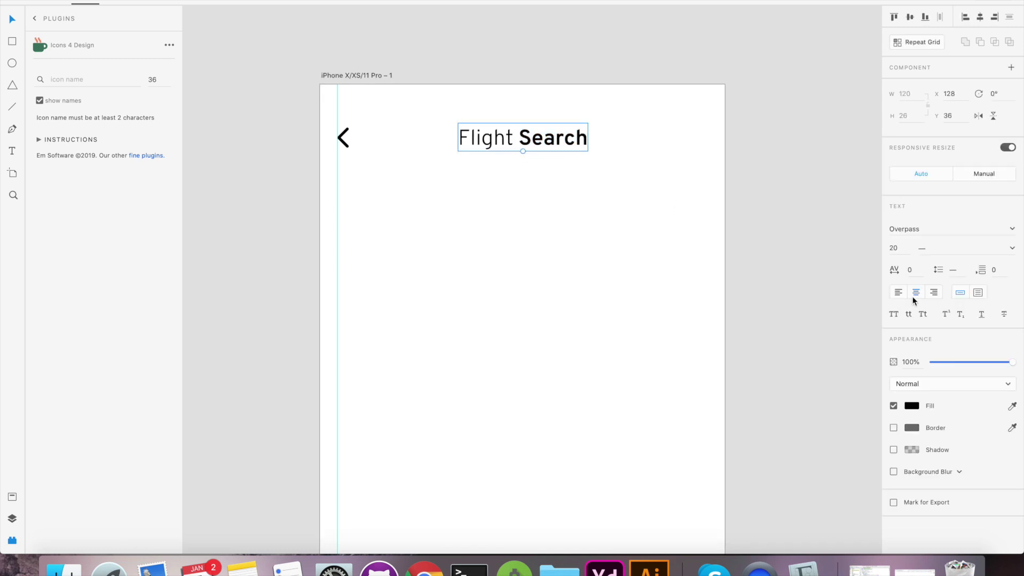
type("24")
key("Return")
left_click_drag(583, 140, 583, 144)
left_click(621, 199)
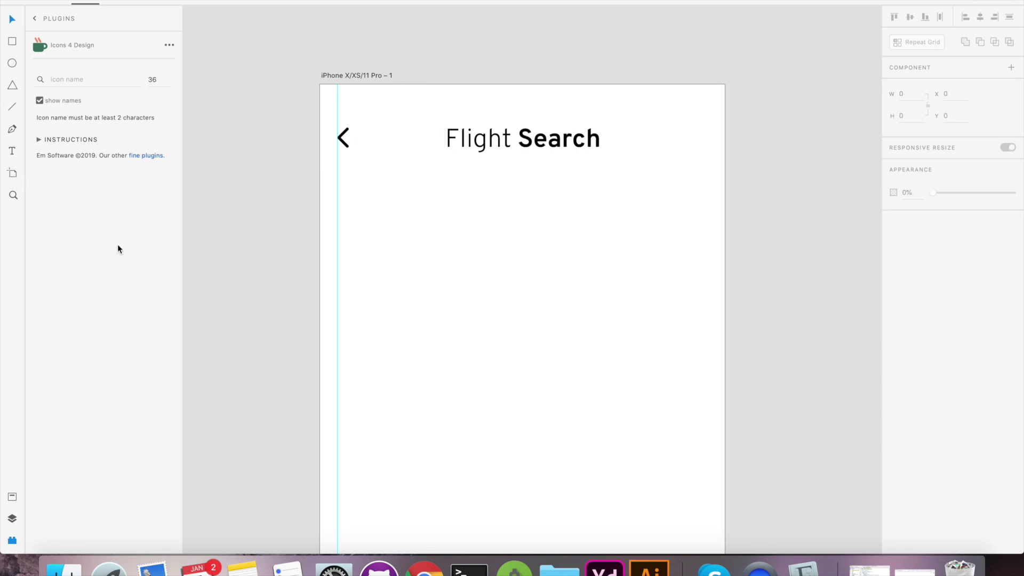
Look up the Overpass font on fonts.google.com in Chrome and return to Adobe XD
left_click(424, 568)
left_click(270, 18)
type("fonts.google.com")
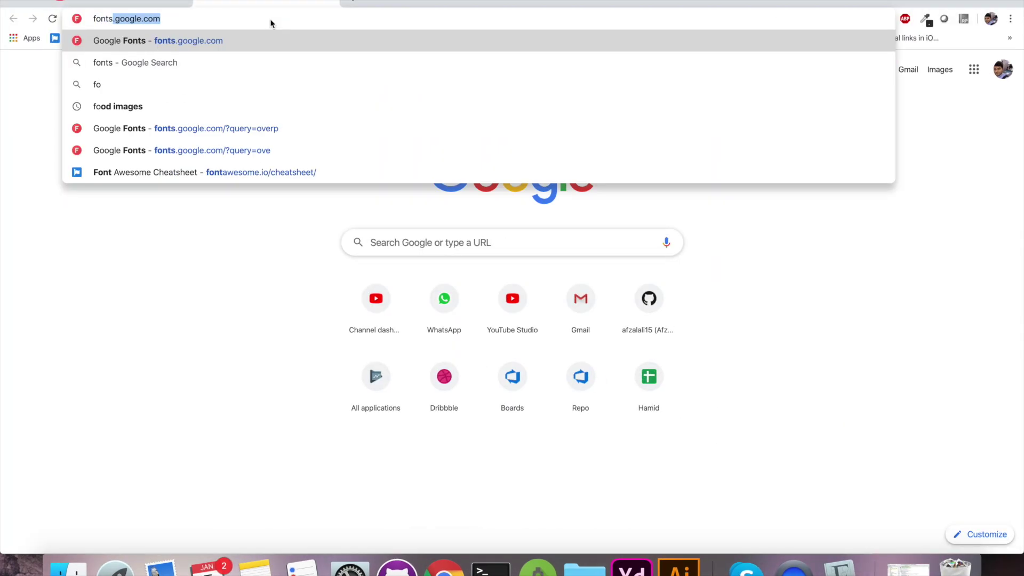
key("Return")
type("over")
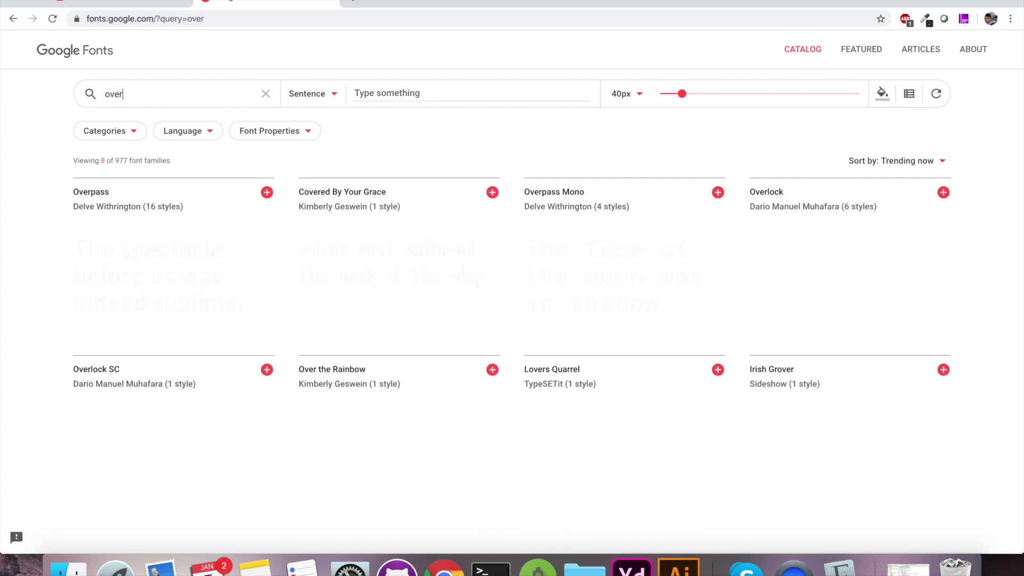
type("pas")
key("super+Tab")
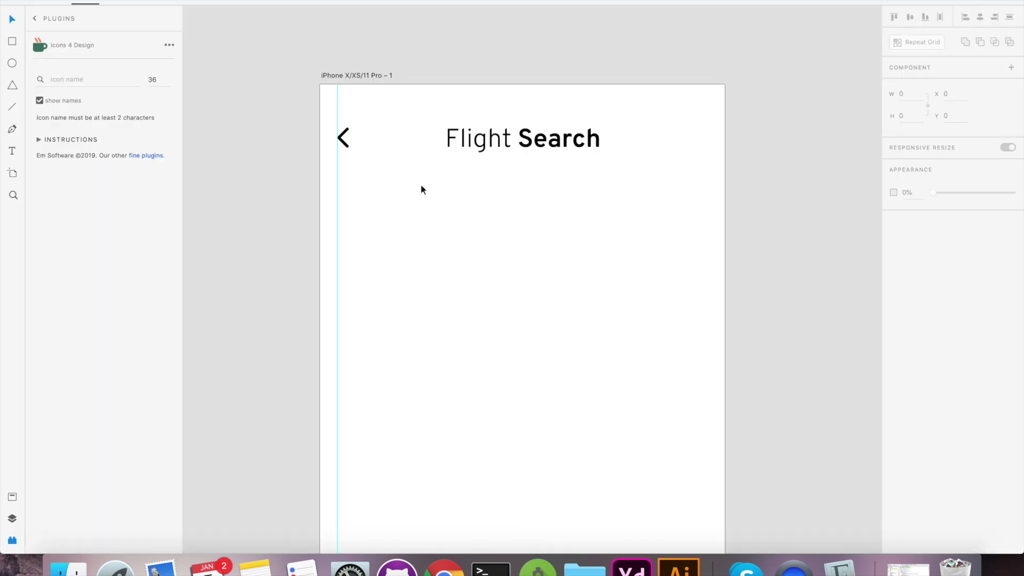
Draw a fully rounded white bar about 303 by 36 beneath the title, with a shadow and no border
mouse_move(375, 224)
left_mouse_down()
mouse_move(642, 307)
mouse_move(702, 275)
mouse_move(702, 263)
left_mouse_up()
left_click_drag(383, 235, 427, 241)
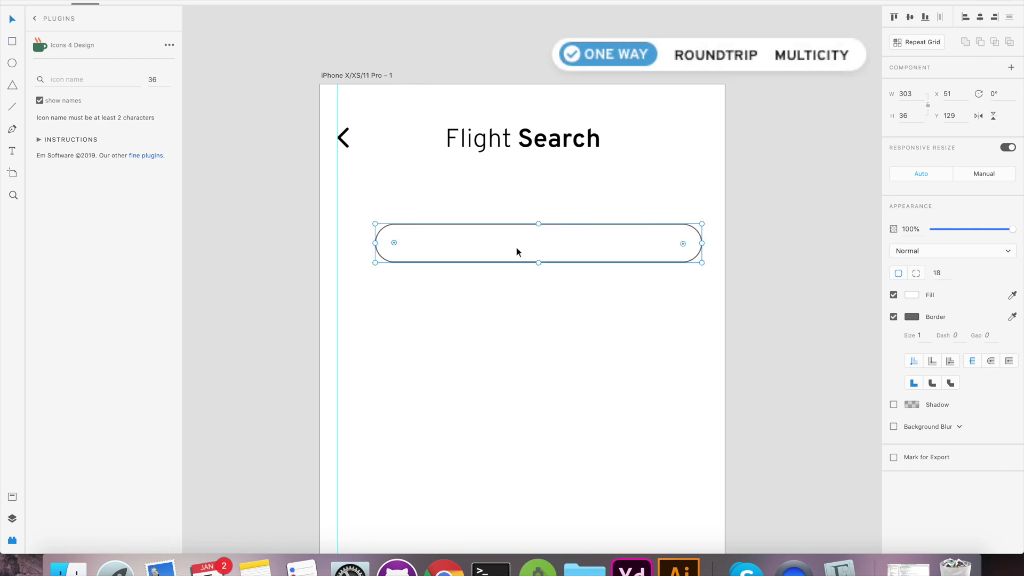
left_click_drag(516, 252, 499, 208)
left_click(893, 405)
left_click(893, 316)
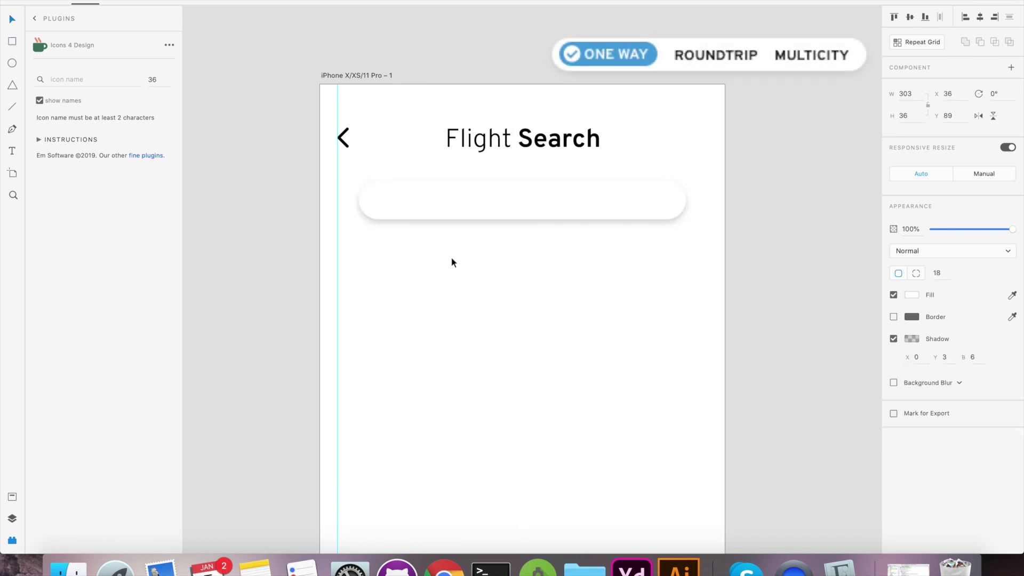
Shrink the white bar to about 259 by 27 and keep it centred beneath the title
left_click_drag(521, 181, 521, 187)
left_click_drag(683, 206, 638, 206)
left_click_drag(532, 205, 555, 203)
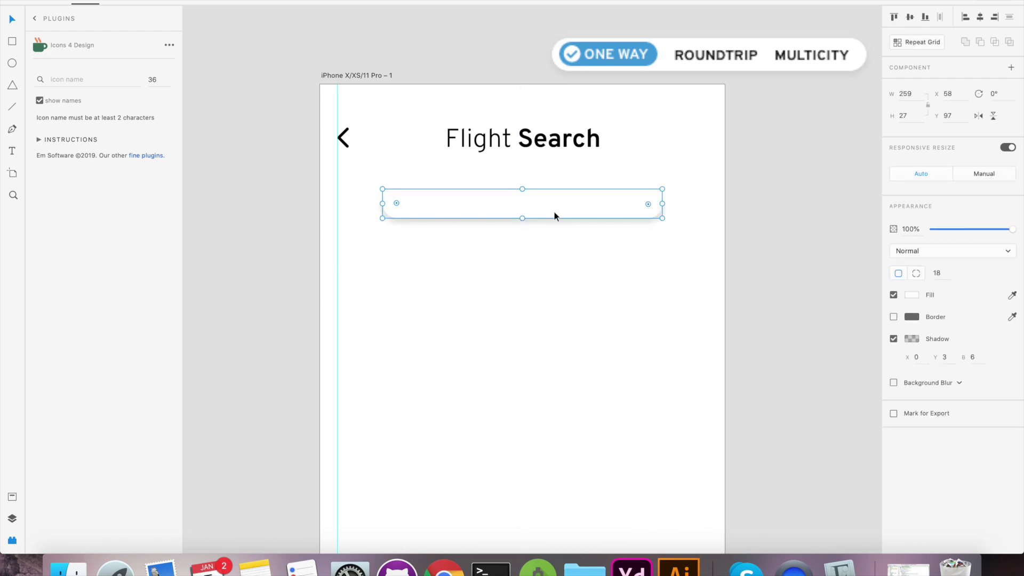
Draw a fully rounded pill about 63 by 20 below the bar, with a blue fill and no shadow
key("r")
mouse_move(387, 259)
left_mouse_down()
mouse_move(455, 280)
mouse_move(408, 276)
left_mouse_up()
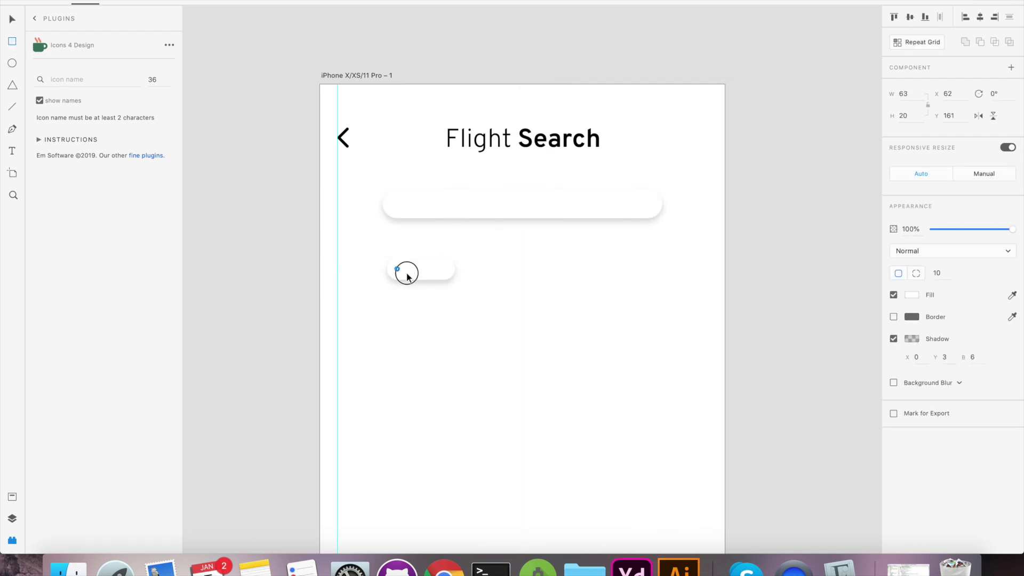
scroll(407, 273, "up", 5)
left_click(911, 296)
left_click(870, 276)
left_click_drag(840, 271, 835, 247)
left_click(538, 311)
left_click(893, 339)
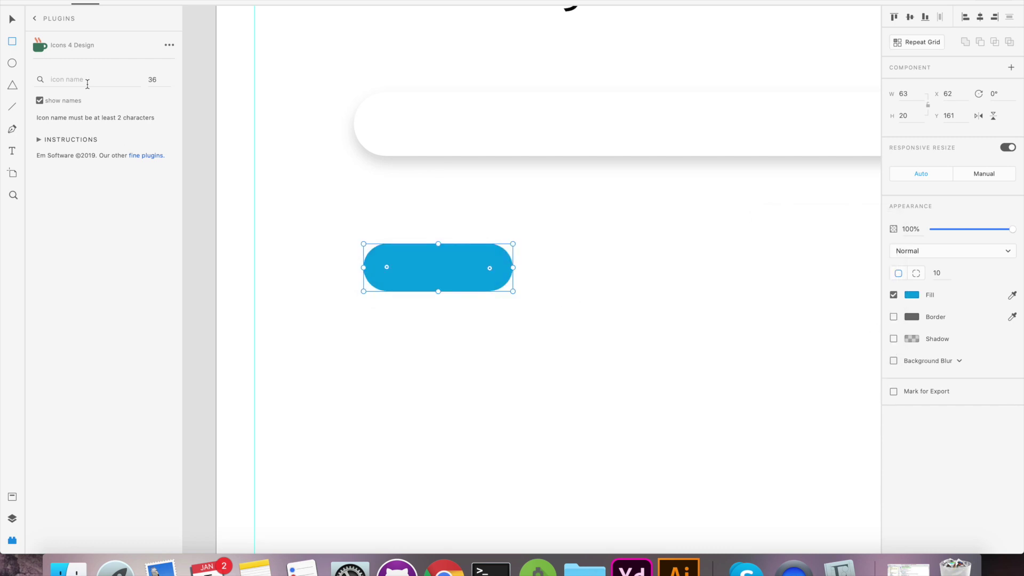
Insert the Awesome check-circle icon from the plugin, place it at the pill's left end and fill it white
left_click(88, 83)
type("check")
left_click(71, 163)
left_click_drag(618, 308, 388, 272)
left_click(911, 273)
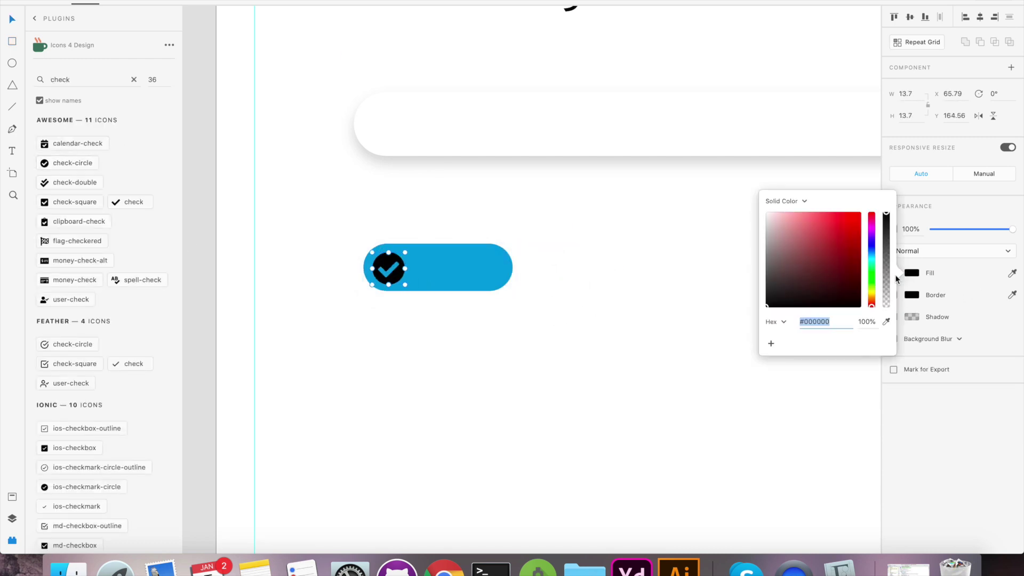
left_click_drag(795, 234, 764, 210)
left_click(549, 293)
Add a "ONE WAY" label beside the check icon in Overpass Light, size 12, with a white fill
key("t")
left_click(416, 266)
type("ONE WAY")
key("Escape")
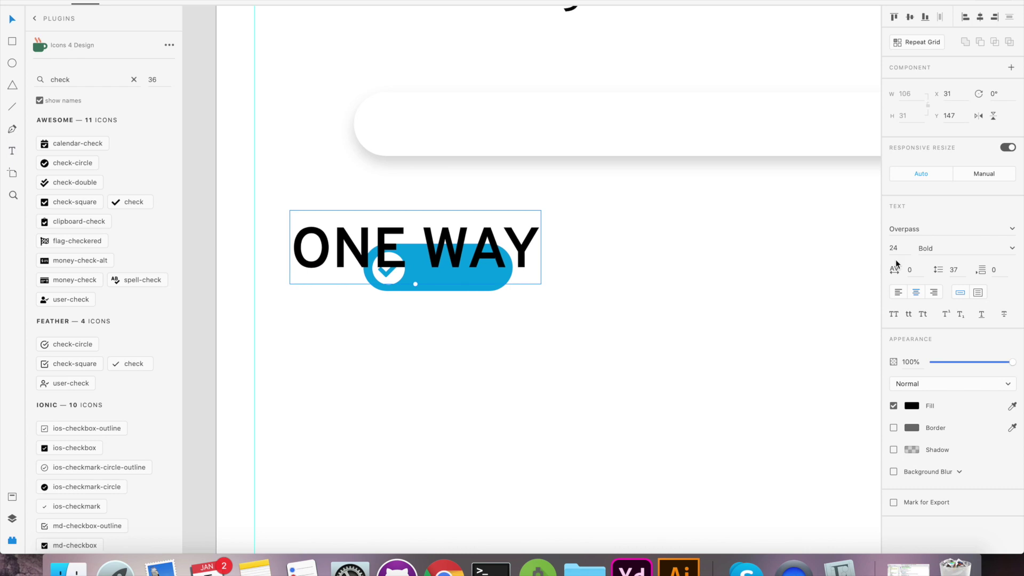
left_click(894, 249)
type("12")
left_click(937, 249)
left_click(931, 263)
left_click_drag(446, 263, 476, 269)
left_click(911, 406)
left_click(648, 367)
Widen the blue pill to the right so it contains the whole "ONE WAY" label
left_click(537, 267)
left_click_drag(548, 267, 560, 268)
left_click(566, 323)
Group the pill, check icon and label, and place the group inside the left end of the white bar
left_click_drag(580, 355, 326, 245)
key("super+g")
left_click(520, 356)
left_click_drag(486, 270, 482, 131)
scroll(482, 131, "right", 3)
Duplicate the "ONE WAY" label and fill the copy black
double_click(338, 130)
key("super+d")
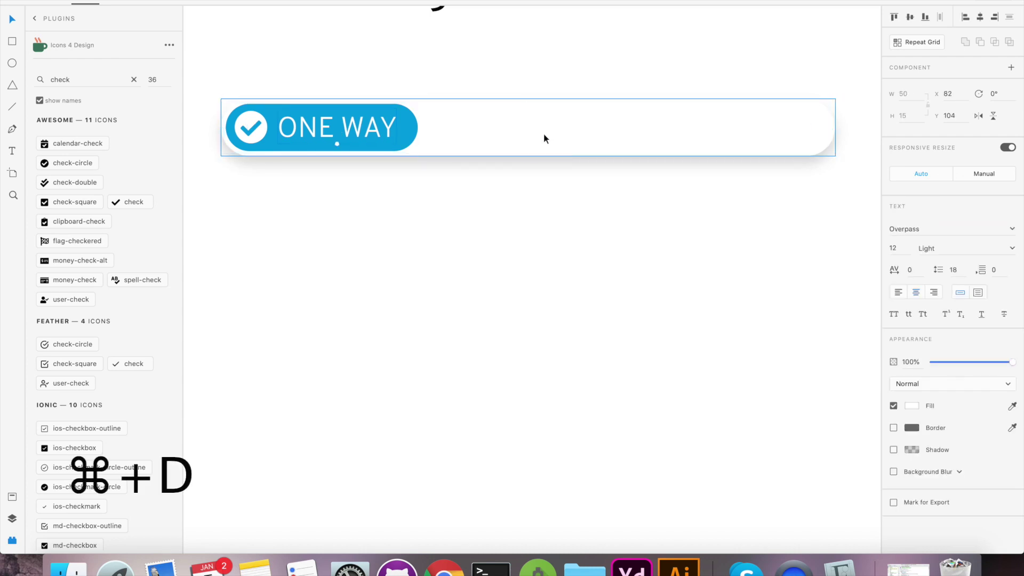
left_click(912, 405)
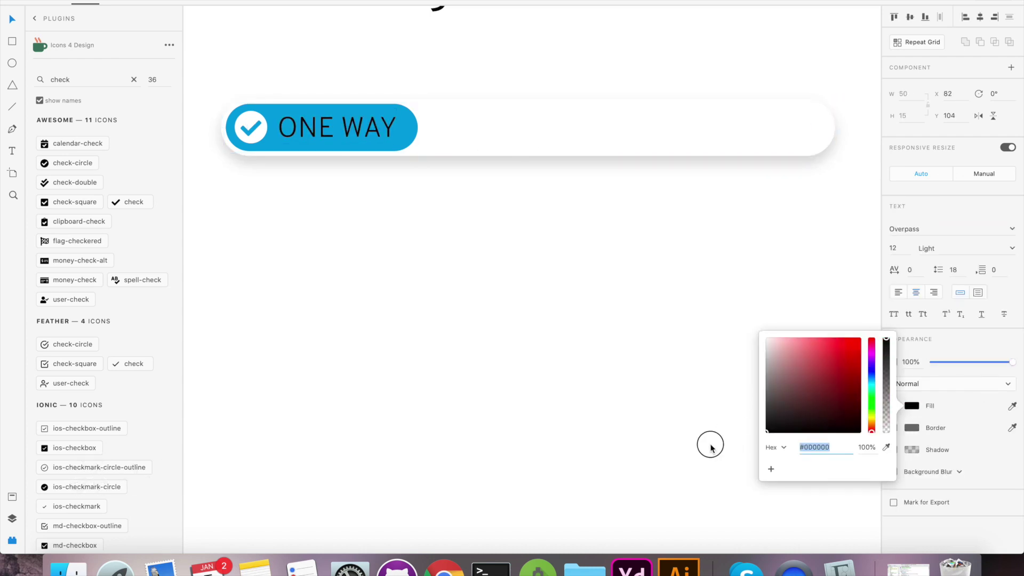
left_click(615, 383)
Place copies of the black label along the bar and rewrite them as "ROUNDTRIP" and "MULTICITY"
left_click_drag(353, 128, 714, 128)
double_click(514, 128)
type("ROUNDTRIP")
key("Escape")
key("super+d")
double_click(715, 128)
type("MULTICITY")
key("Escape")
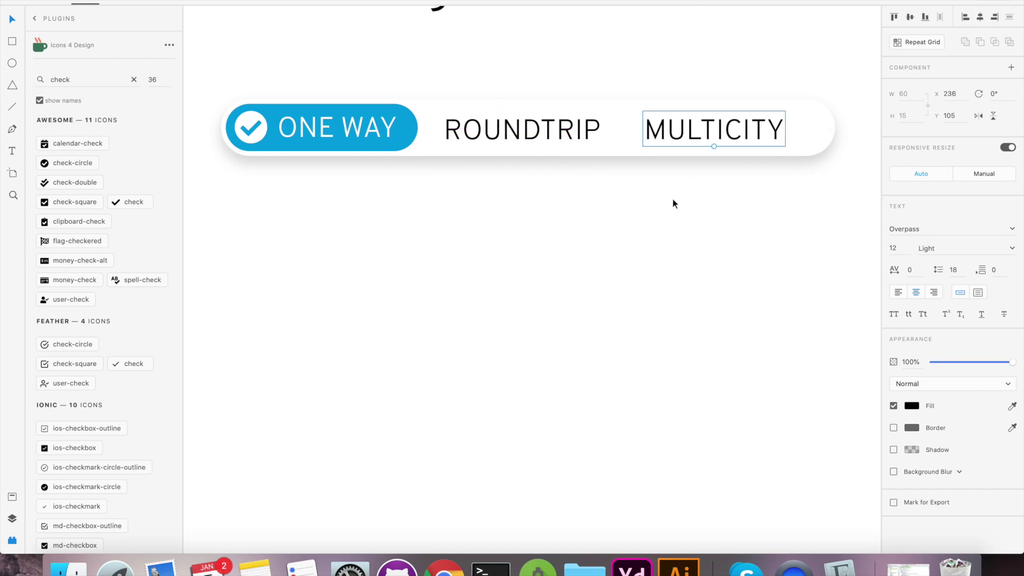
Group the whole trip-type selector and move it up, centred just beneath the title
key("super+minus")
left_click_drag(389, 107, 756, 188)
key("super+g")
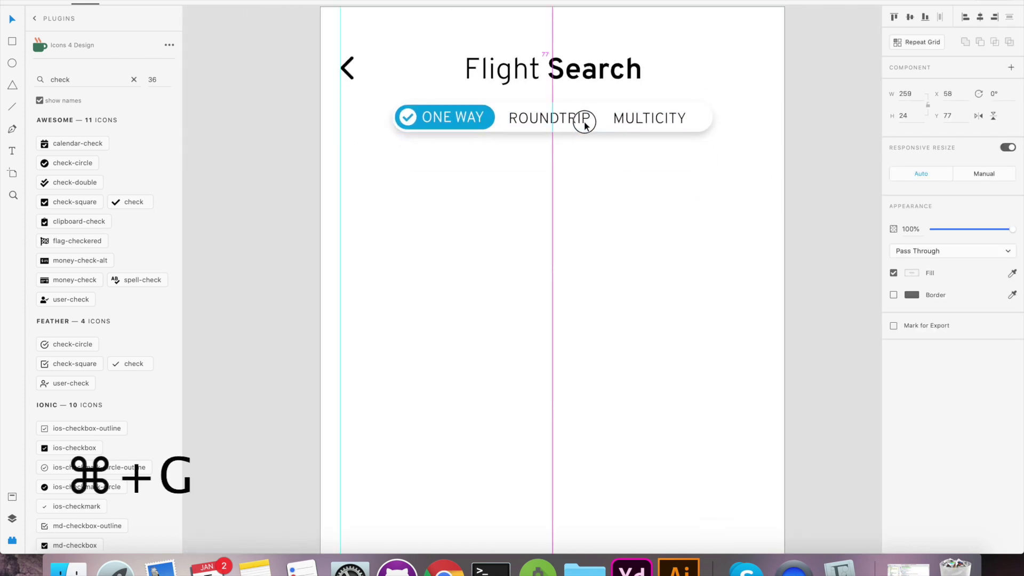
left_click_drag(585, 124, 584, 120)
left_click(646, 202)
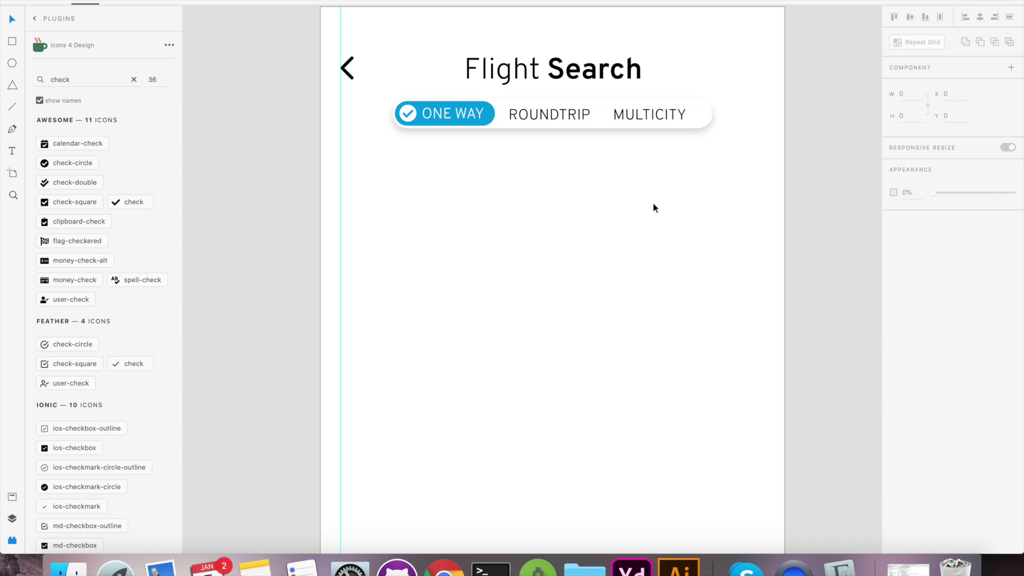
Add the texts "BOM", "Mumbai" and "Chatrapati Shivaji Maharaj Internation Airport" below the trip-type selector
key("super+minus")
key("t")
left_click(372, 206)
type("BOM")
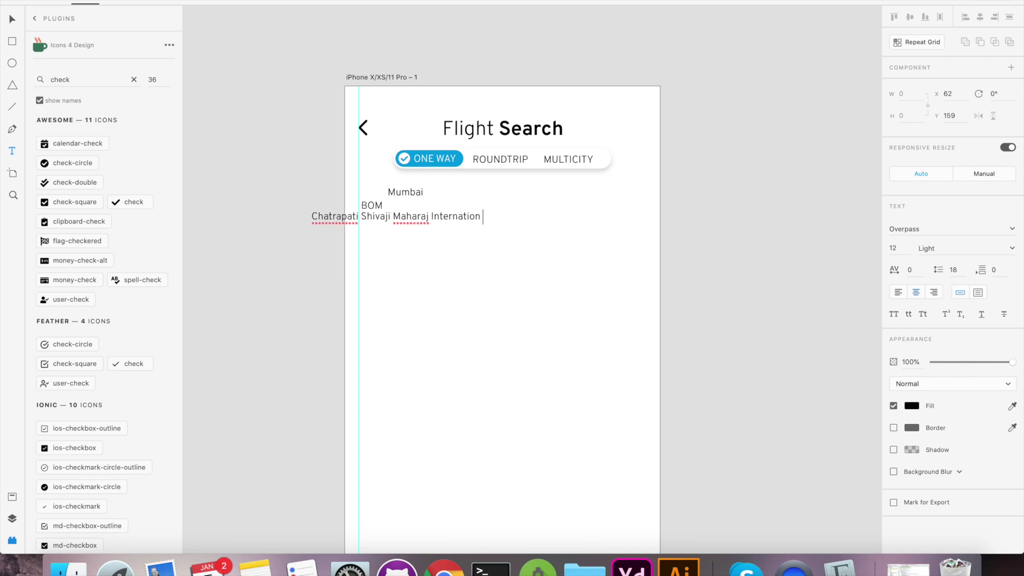
key("Escape")
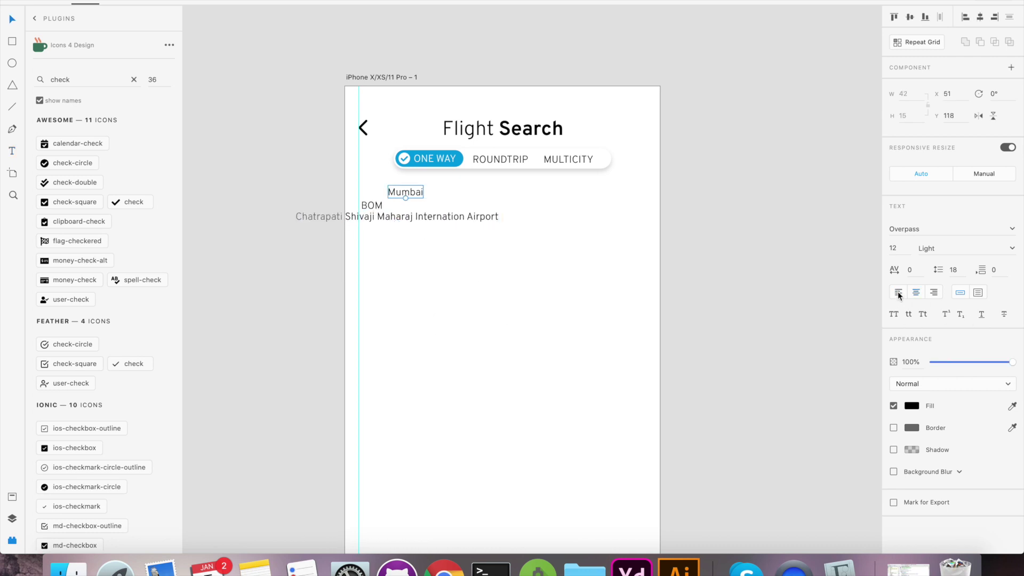
Arrange the city and airport names as a left-aligned stack to the right of the "BOM" code
left_click_drag(435, 196, 435, 195)
left_click_drag(393, 216, 503, 215)
left_click(425, 197, "shift")
left_click_drag(426, 197, 420, 198)
key("Escape")
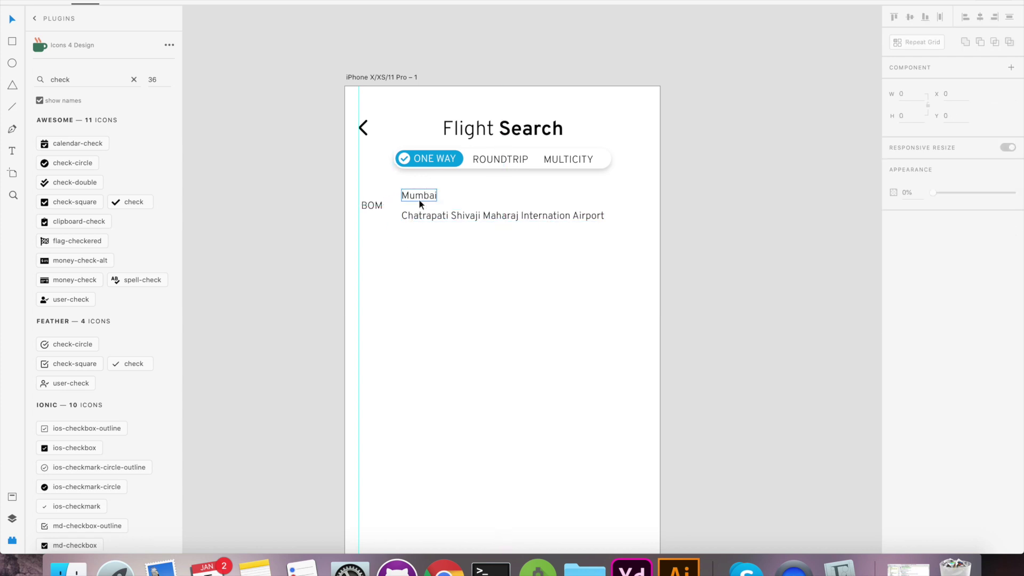
Enlarge the "Mumbai" text, fill the airport name grey and move it close beneath the city name
left_click(418, 198)
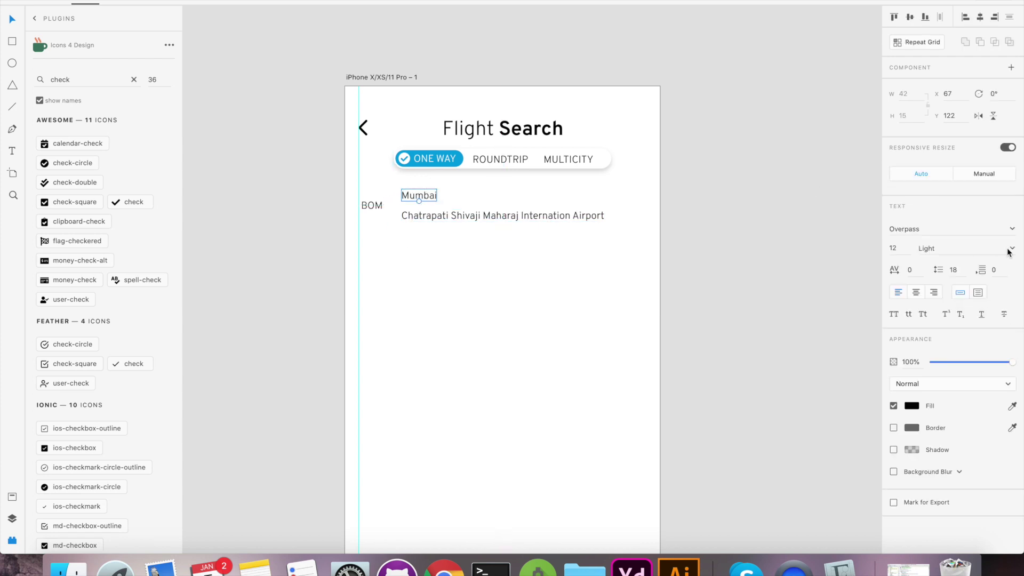
left_click(912, 406)
left_click_drag(769, 416, 709, 390)
left_click(709, 373)
left_click_drag(539, 218, 539, 214)
double_click(555, 278)
left_click(375, 232)
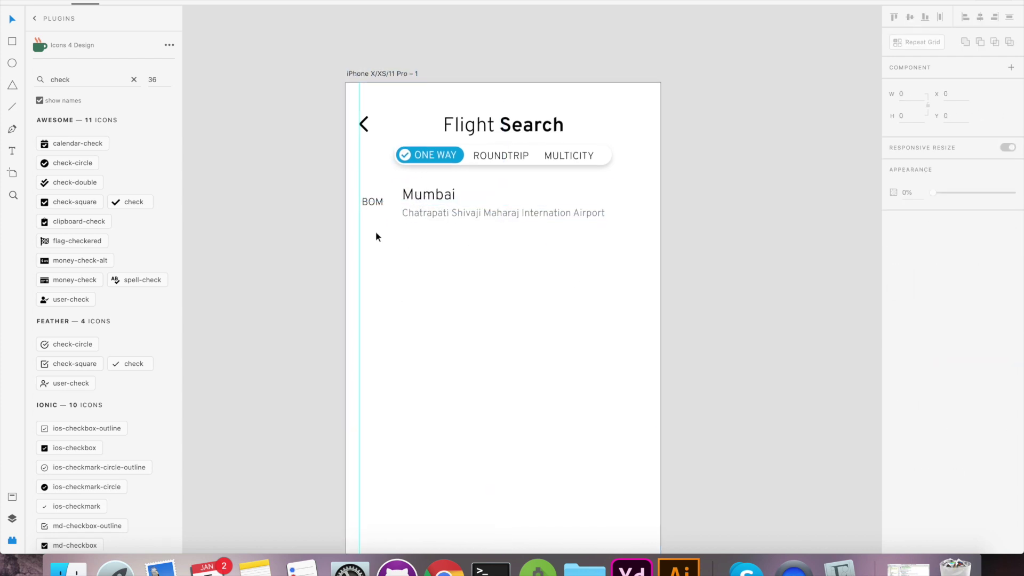
Set the "BOM" code to size 20 Bold and position it at the left guide
left_click(372, 202)
left_click(893, 249)
left_click(1003, 248)
left_click(933, 259)
left_click_drag(377, 201, 380, 202)
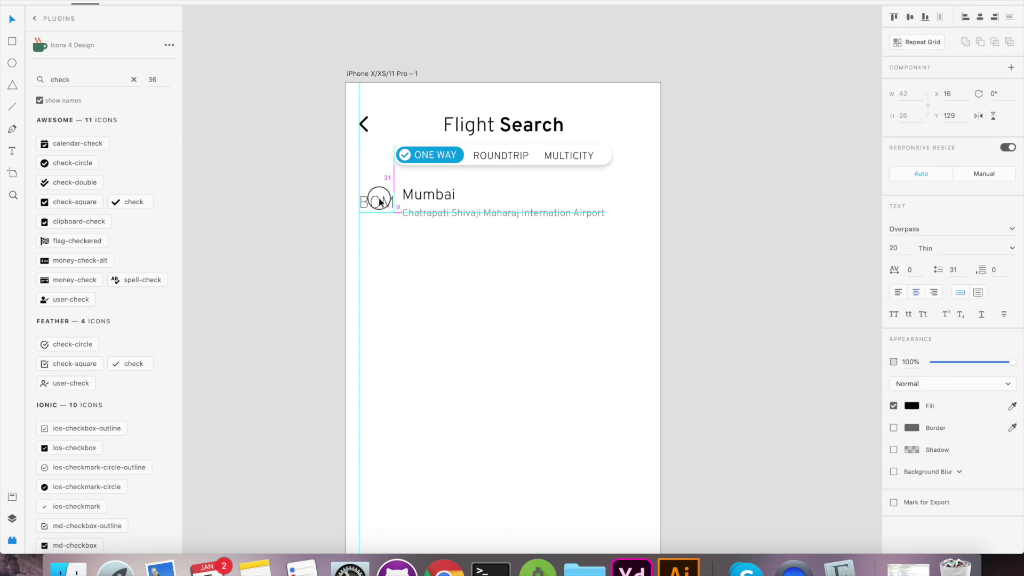
left_click(966, 249)
left_click(940, 283)
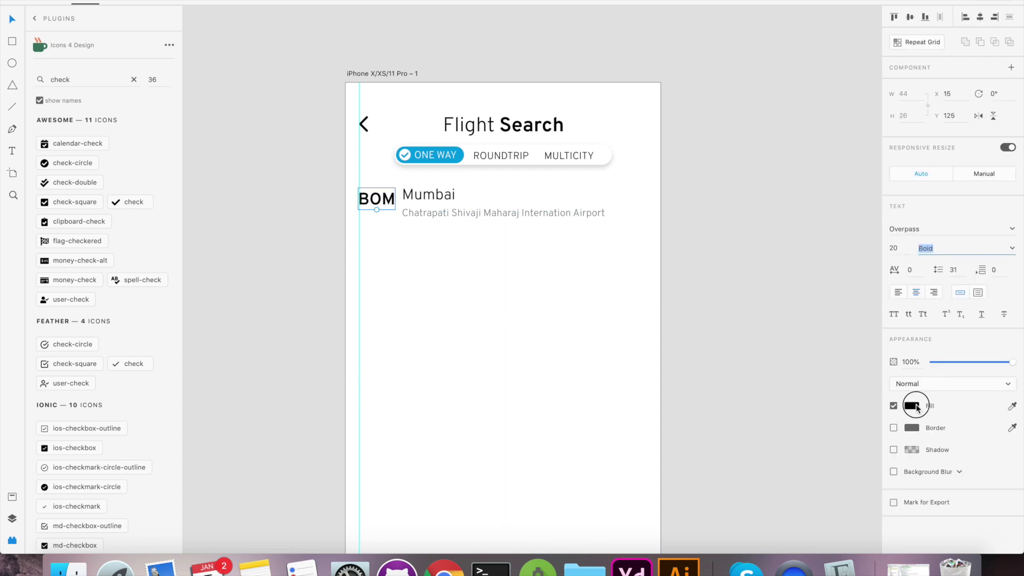
Fill the "BOM" code dark grey and shift the city and airport names slightly to the right
left_click(912, 406)
left_click(438, 225)
left_click(425, 212)
left_click(471, 288)
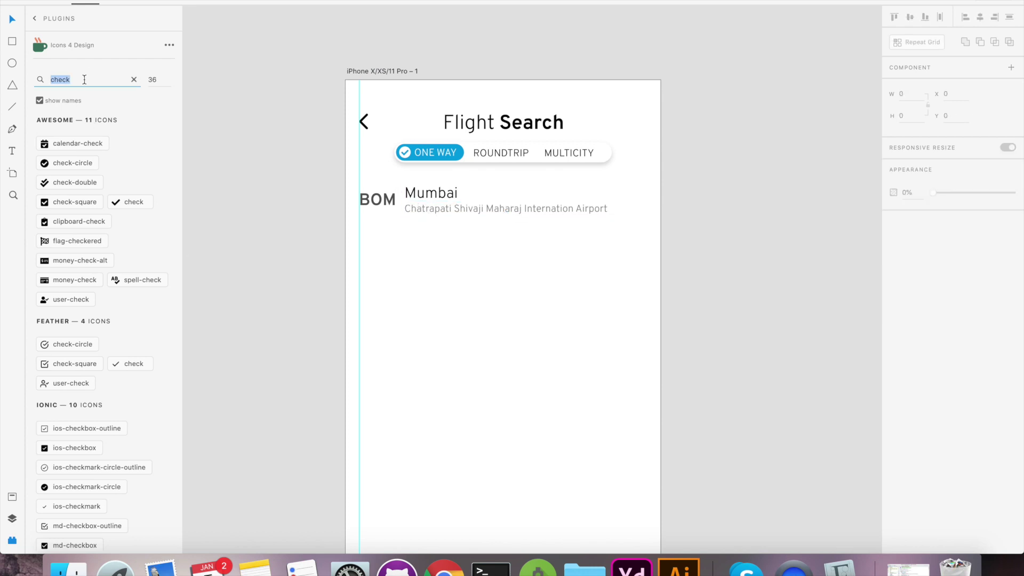
Find the flight-takeoff icon by searching "take" and place it at the right end of the Mumbai row
type("take")
left_click(69, 143)
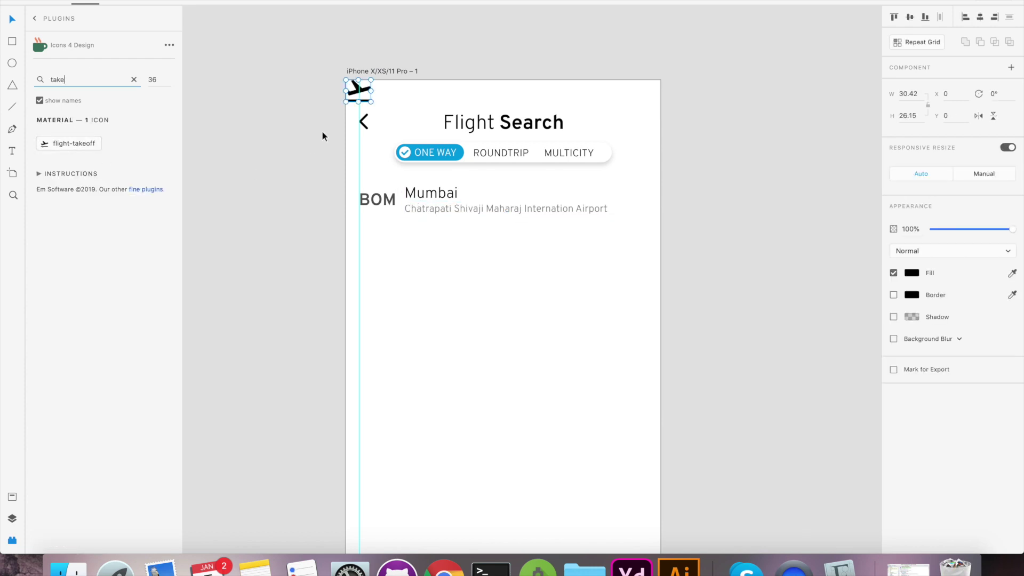
left_click_drag(362, 95, 369, 223)
left_click(575, 261)
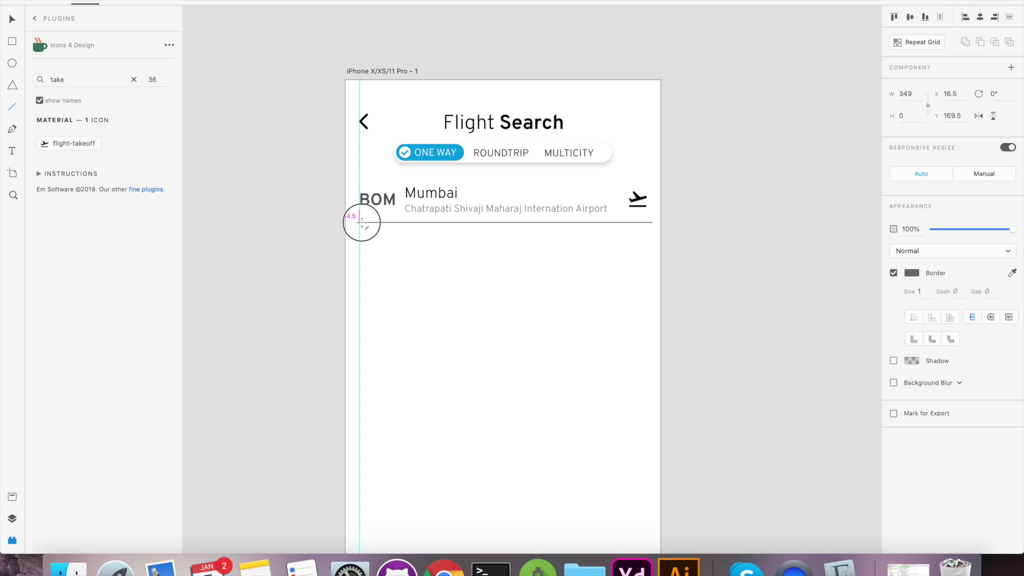
Draw a full-width divider line beneath the Mumbai row and give it a light grey border colour
left_click_drag(652, 222, 661, 222)
key("v")
left_click(501, 223)
left_click(912, 273)
left_click(886, 316)
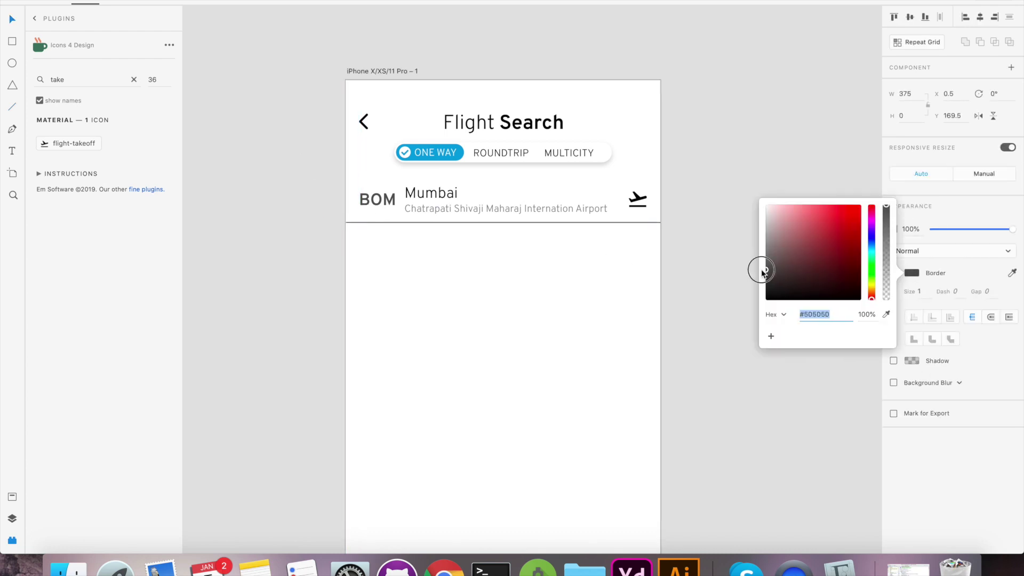
left_click(590, 279)
Enlarge the "Mumbai" text slightly and nudge the city and airport names to the right
left_click(436, 192)
left_click(899, 248)
left_click(538, 290)
left_click(438, 195)
left_click(440, 208, "shift")
key("Right")
key("Right")
key("Right")
key("Right")
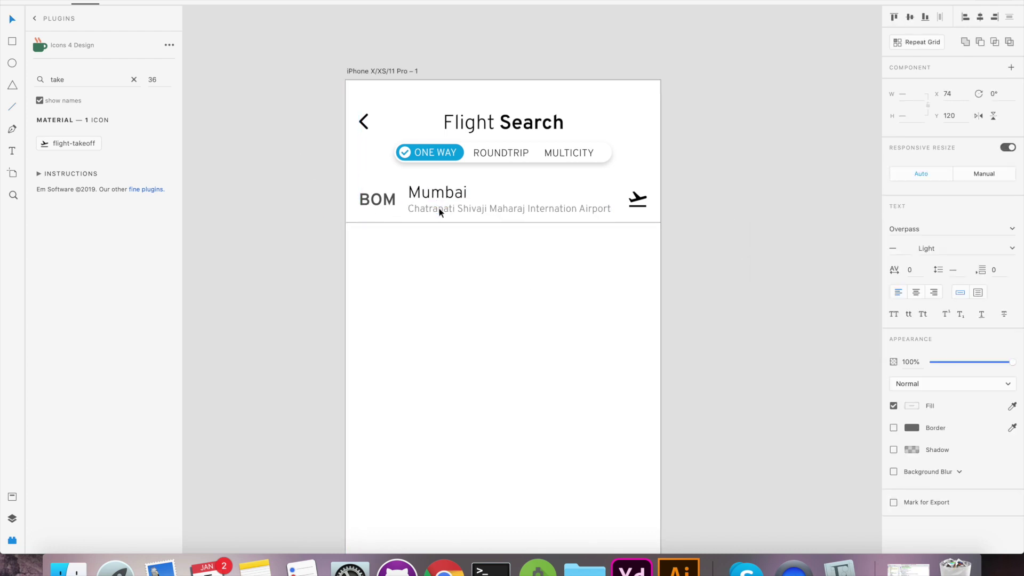
Group the Mumbai row with its divider and extend it downward as a repeat grid to get a second row
left_click(648, 252)
left_click_drag(648, 251, 355, 181)
key("super+g")
left_click(917, 43)
left_click_drag(503, 222, 503, 284)
Change the second row's texts to "New Delhi", "Indira Gandhi Internation Airport" and "DEL"
double_click(443, 250)
double_click(444, 250)
type("New Delhi")
double_click(484, 266)
type("Indira Gandhi Internation Airport")
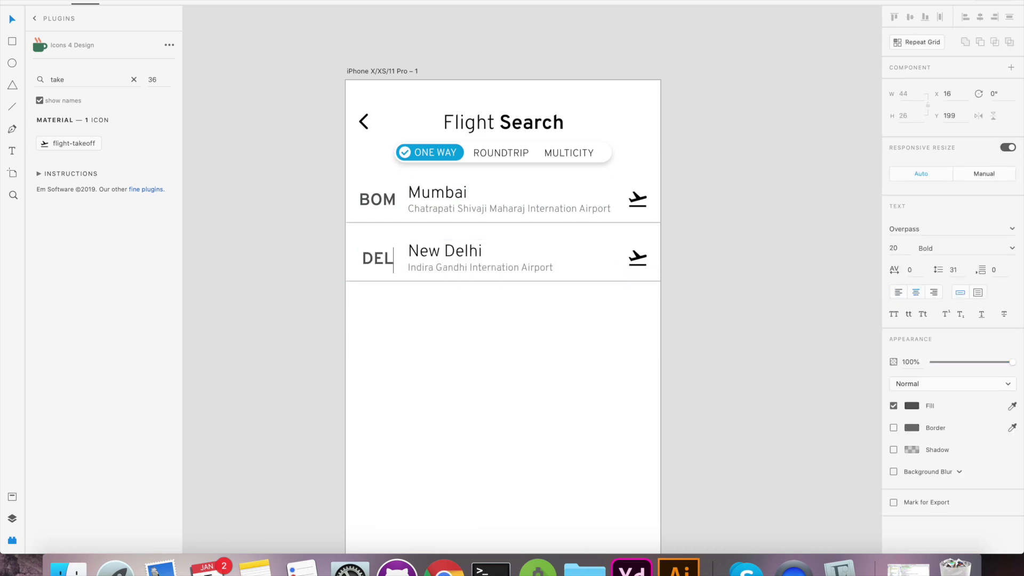
Replace the takeoff icon in the New Delhi row with the flight-land icon
left_click(639, 260)
key("Delete")
double_click(58, 79)
type("landing")
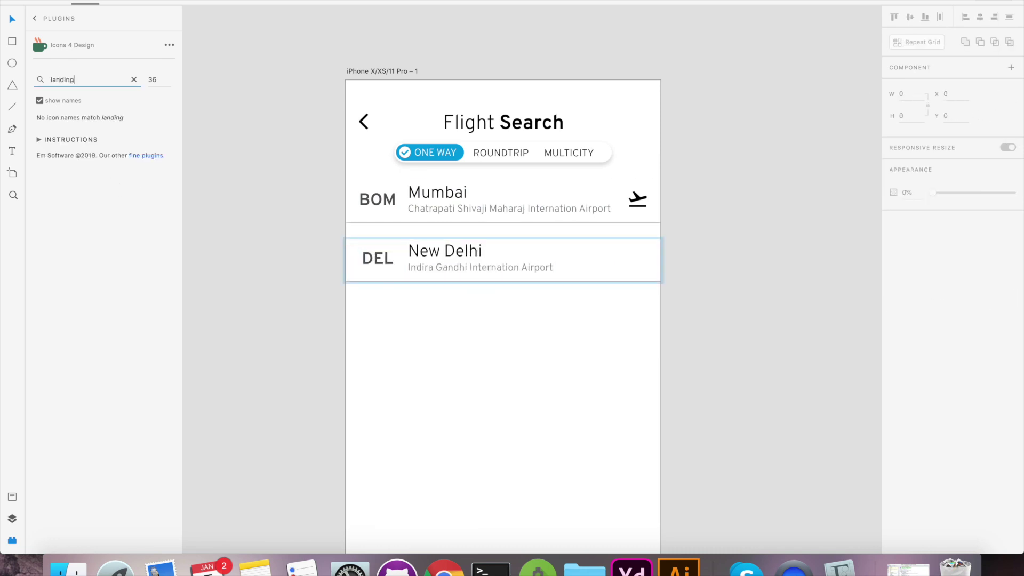
double_click(62, 79)
type("flight")
left_click(76, 190)
left_click_drag(503, 258, 638, 258)
left_click(697, 261)
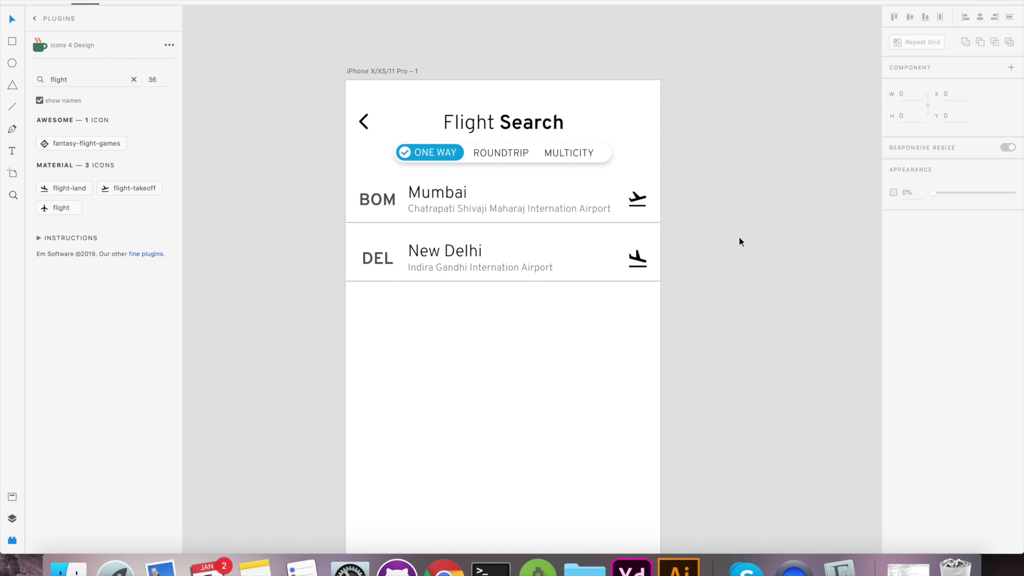
Duplicate the divider line below the New Delhi row to form two more empty rows
scroll(526, 277, "down", 3)
left_click(11, 518)
key("super+d")
left_click_drag(383, 202, 383, 317)
left_click(472, 332)
Add a "DEPARTURE" label at the left of the third row, filled #898989 at size 14
left_click(362, 213)
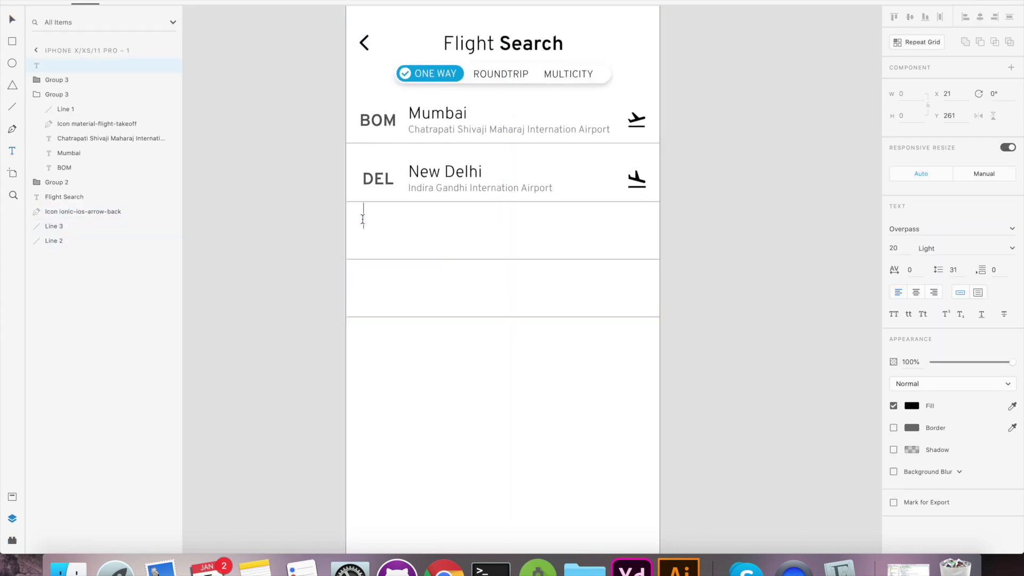
type("DEPARTURE")
key("super+shift+c")
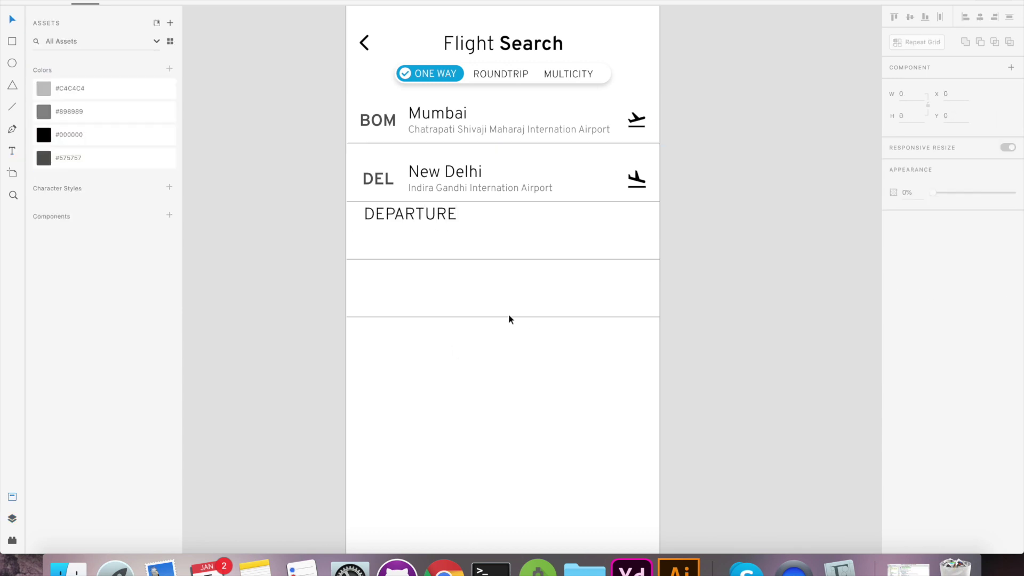
key("Escape")
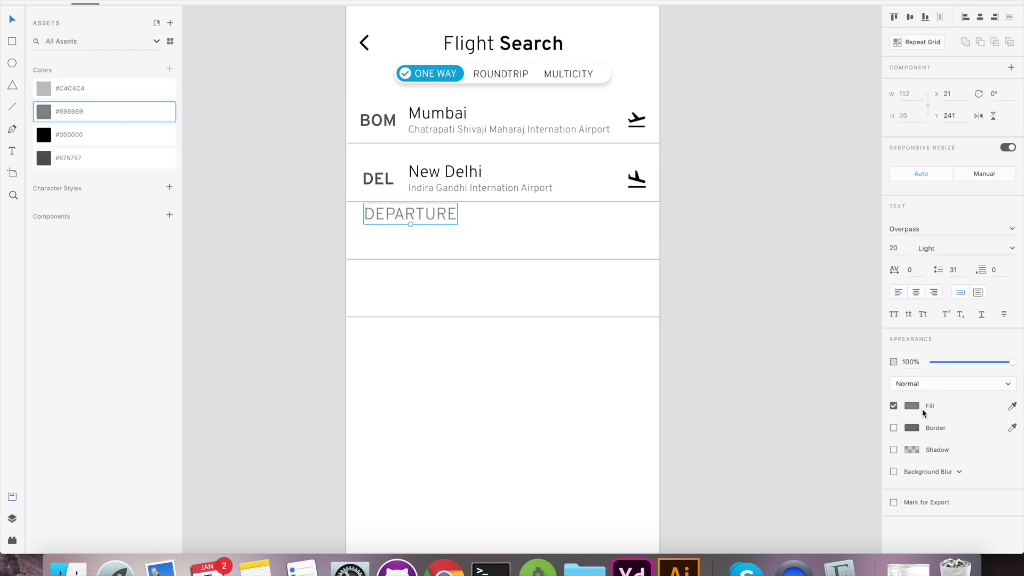
type("14")
key("Return")
key("Escape")
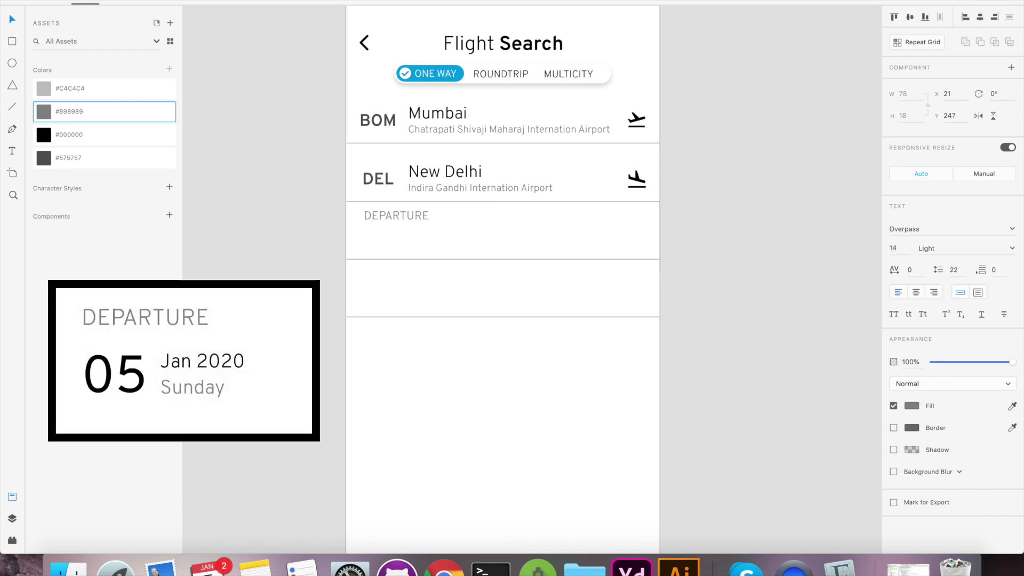
Add the date texts "05", "Jan 2020" and "Sunday" beneath the departure label
key("t")
left_click(374, 240)
type("05")
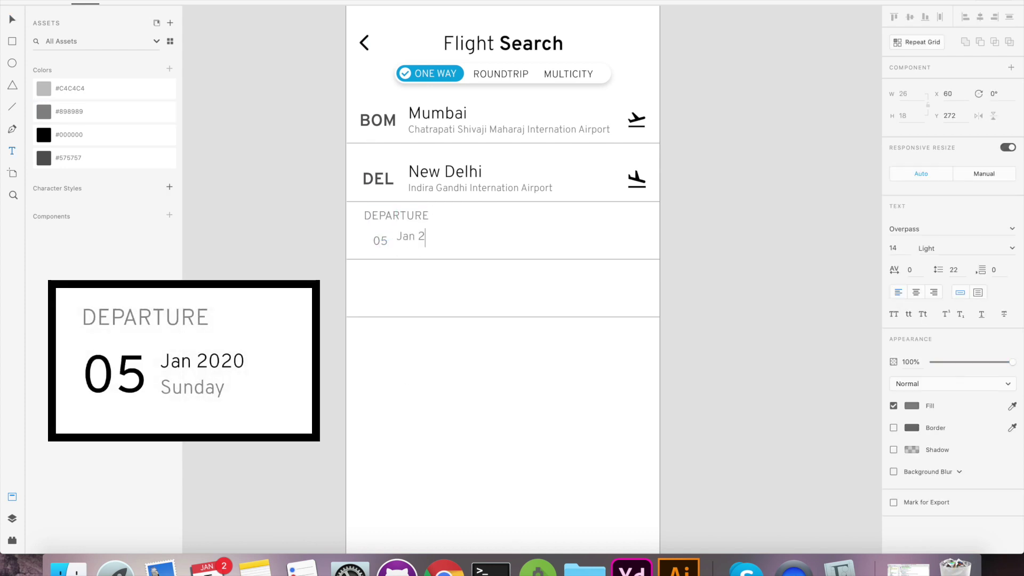
key("Escape")
Set the "05" text to size 32 Thin with a #000000 fill
left_click(383, 246)
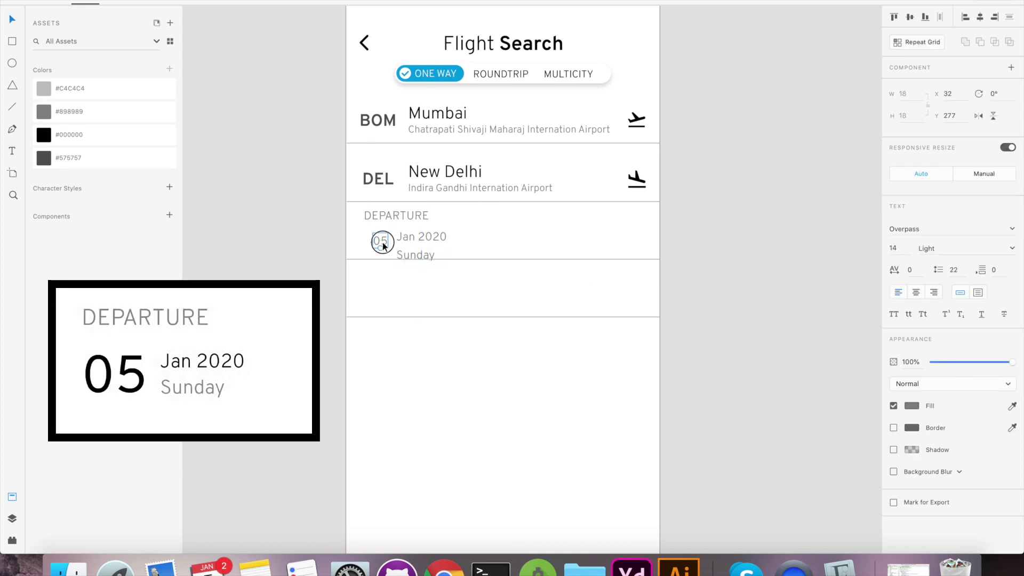
left_click(1011, 249)
left_click(939, 295)
left_click(1012, 248)
left_click(939, 262)
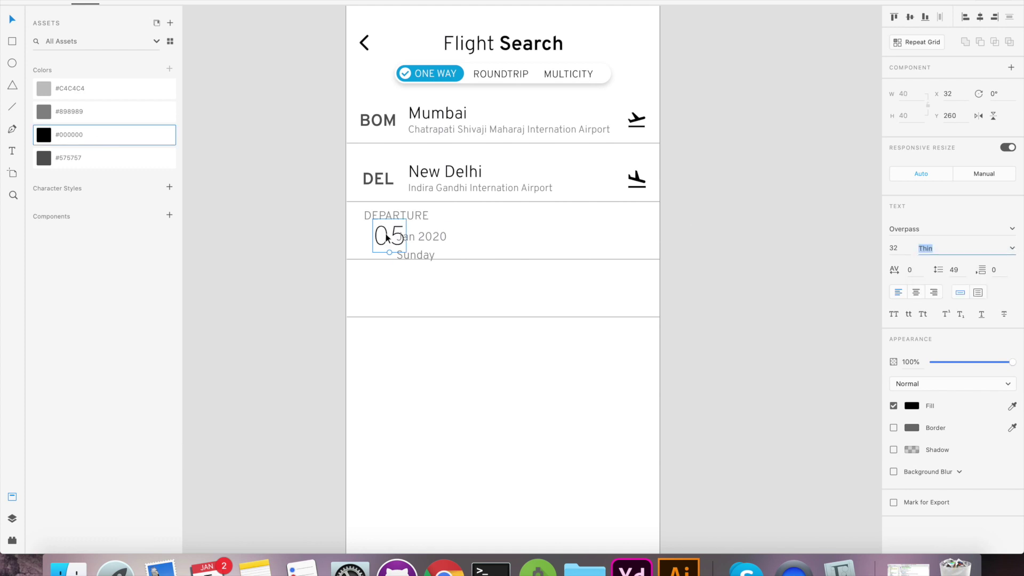
Align "05" under the departure label and place the size 12 "Jan 2020" and "Sunday" lines beside it, with the month line dark
left_click_drag(388, 238, 428, 237)
left_click(897, 246)
key("Escape")
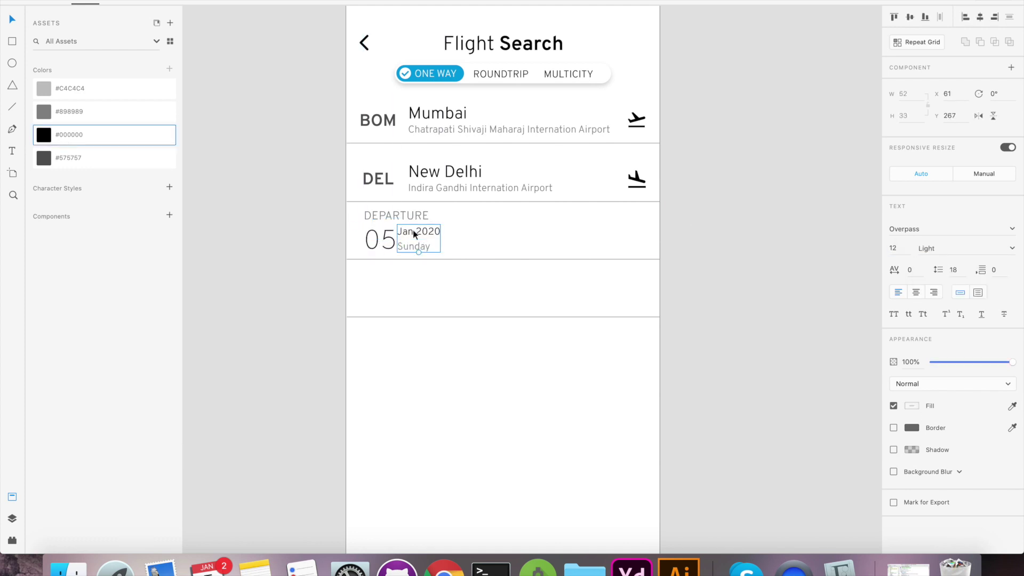
left_click(752, 293)
left_click_drag(439, 244, 436, 247)
left_click(752, 308)
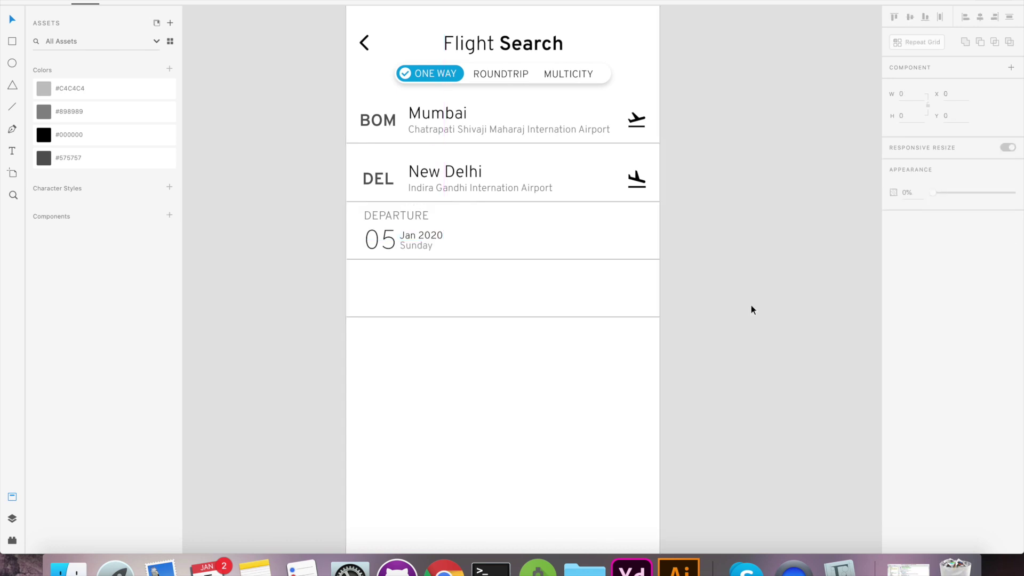
Adjust the line spacing of the "Jan 2020" and "Sunday" text
scroll(752, 309, "right", 1)
left_click(411, 245)
left_click(955, 270)
type("12")
key("Return")
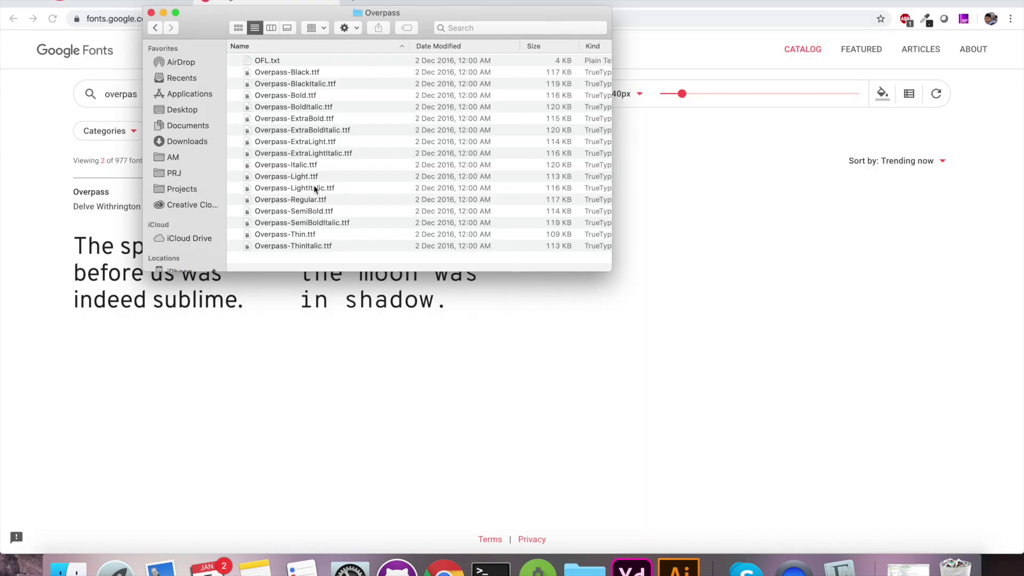
Switch to Finder, install Overpass-Regular.ttf through Font Book, and return to Adobe XD
double_click(317, 199)
left_click(308, 81)
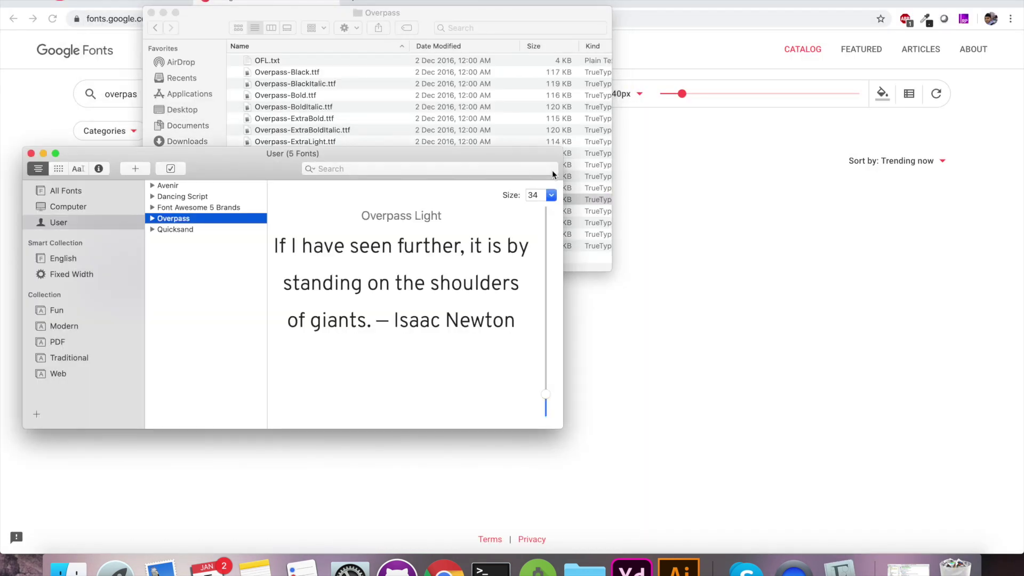
left_click(31, 153)
left_click(632, 567)
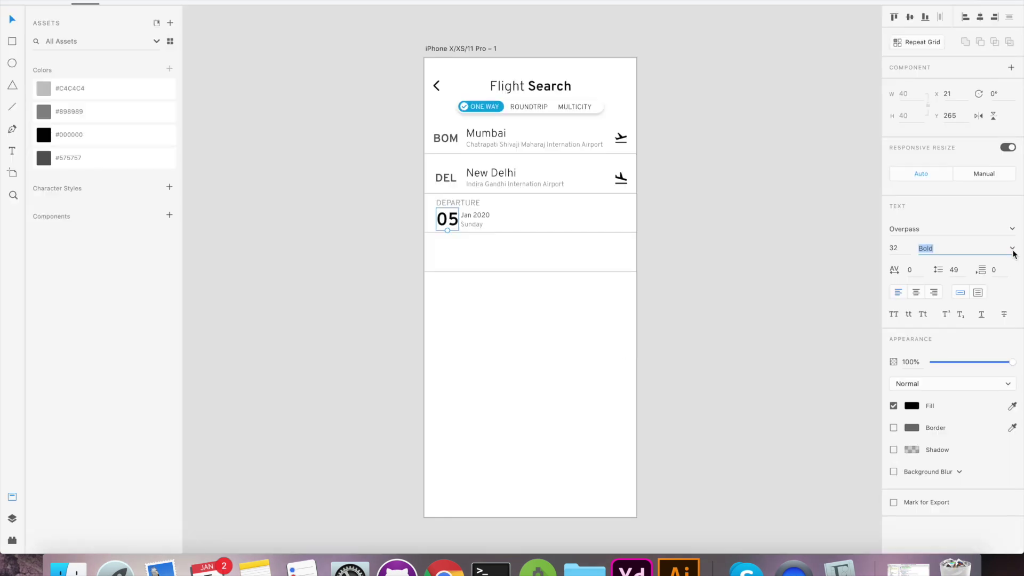
Change the weight of the "05" departure day to Regular
left_click(1012, 250)
left_click(934, 296)
left_click(645, 314)
left_click(452, 221)
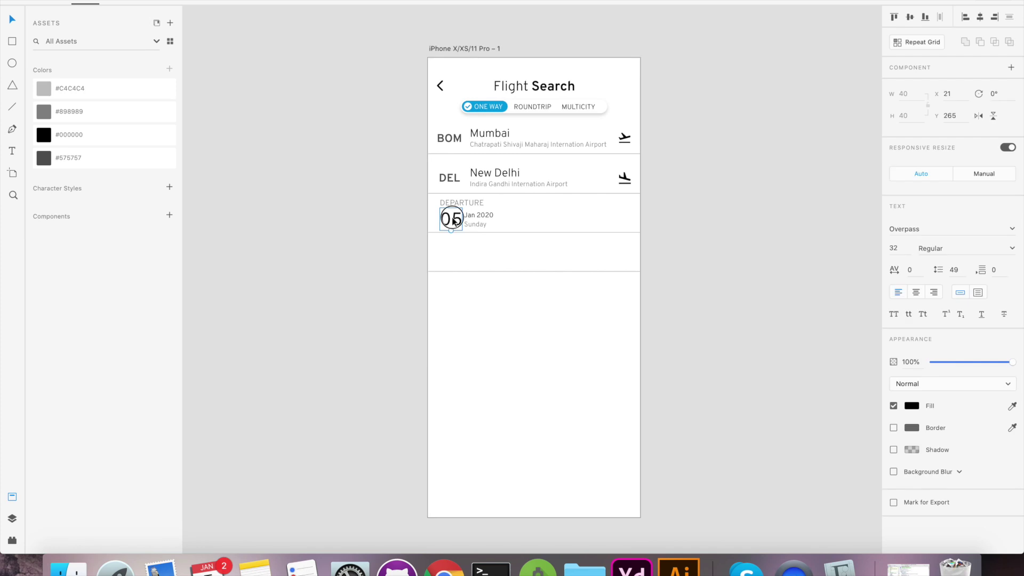
Duplicate the departure date block on the right of its row, with the label "RETURN" and the day "15"
scroll(482, 216, "up", 5)
left_click_drag(544, 172, 389, 246)
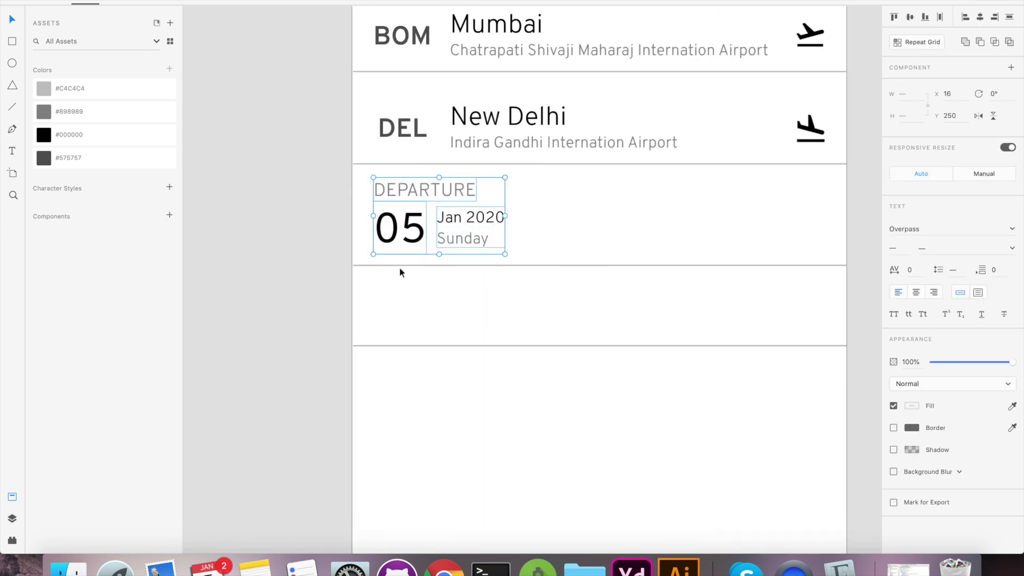
left_click_drag(427, 190, 700, 192)
double_click(694, 191)
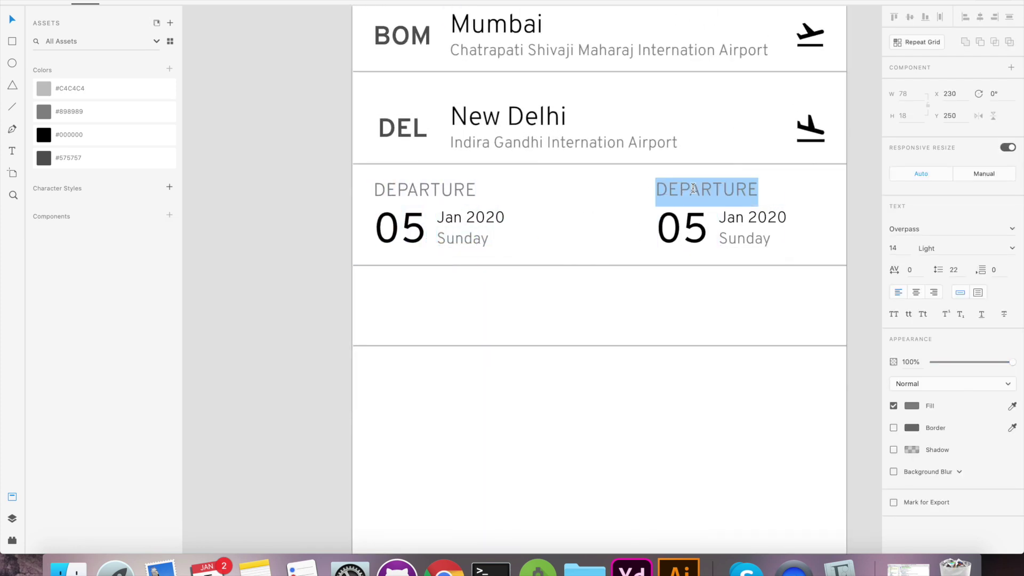
type("RETURN")
double_click(676, 225)
type("15")
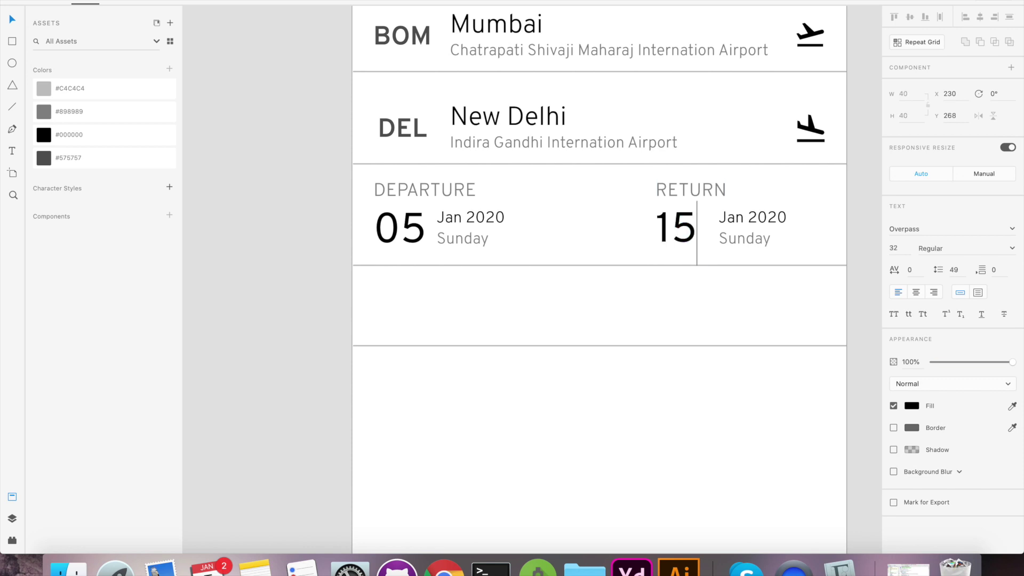
Copy the departure date block into the empty row below and move that row's bottom divider slightly lower
scroll(640, 256, "down", 3)
left_click_drag(587, 222, 506, 290)
left_click_drag(518, 236, 519, 303)
left_click_drag(571, 340, 570, 351)
Turn the copied block into "TRAVELLERS" with the number "01" and delete its month and weekday text
double_click(483, 329)
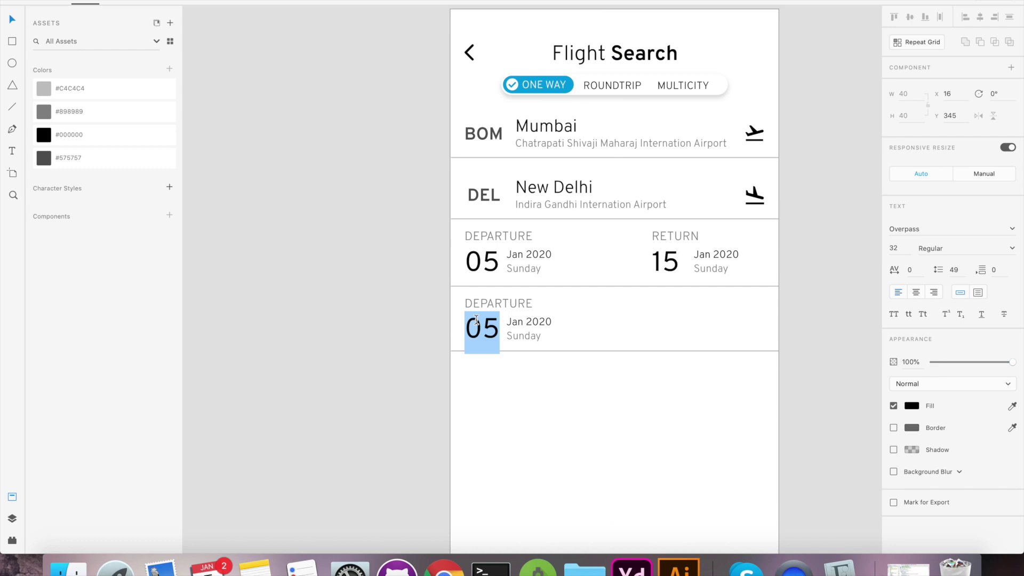
type("01")
left_click(526, 329)
key("Delete")
double_click(498, 304)
type("T")
left_click(508, 366)
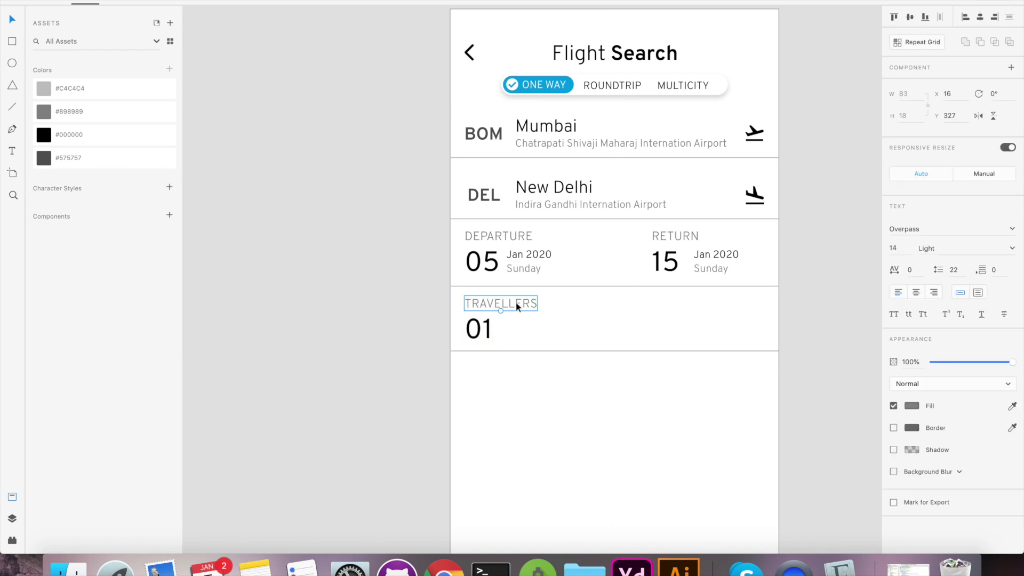
Duplicate the travellers label and number under the return date, changing them to "CABIN CLASS" and a two-line "Economy Class"
left_click_drag(517, 304, 704, 305)
double_click(704, 304)
left_click_drag(479, 326, 666, 327)
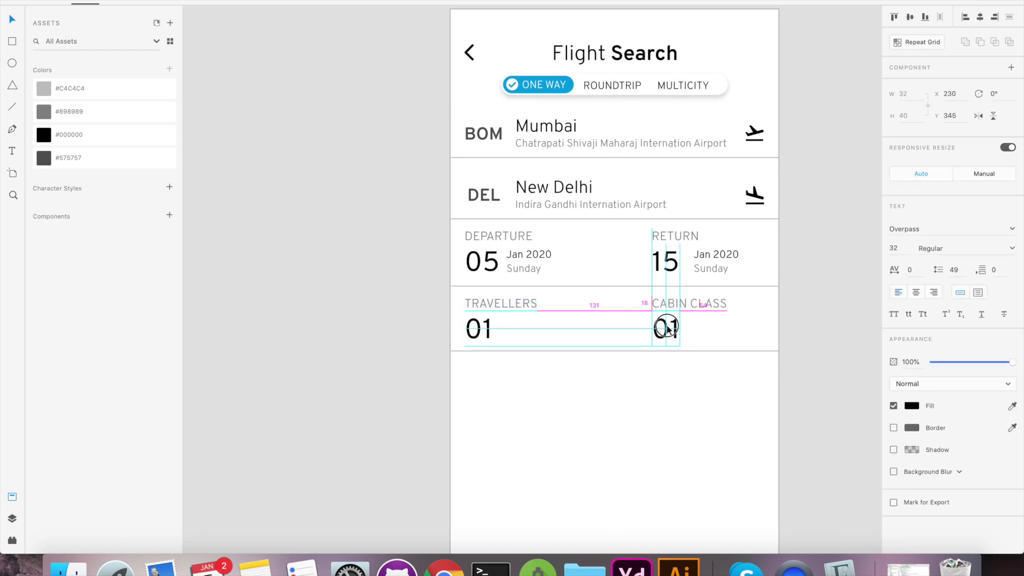
double_click(666, 327)
type("ECONOmy")
key("Return")
type("Class")
Set "Economy Class" to size 20 Light and move the bottom divider lower, beneath the text
left_click(894, 248)
type("20")
left_click(950, 248)
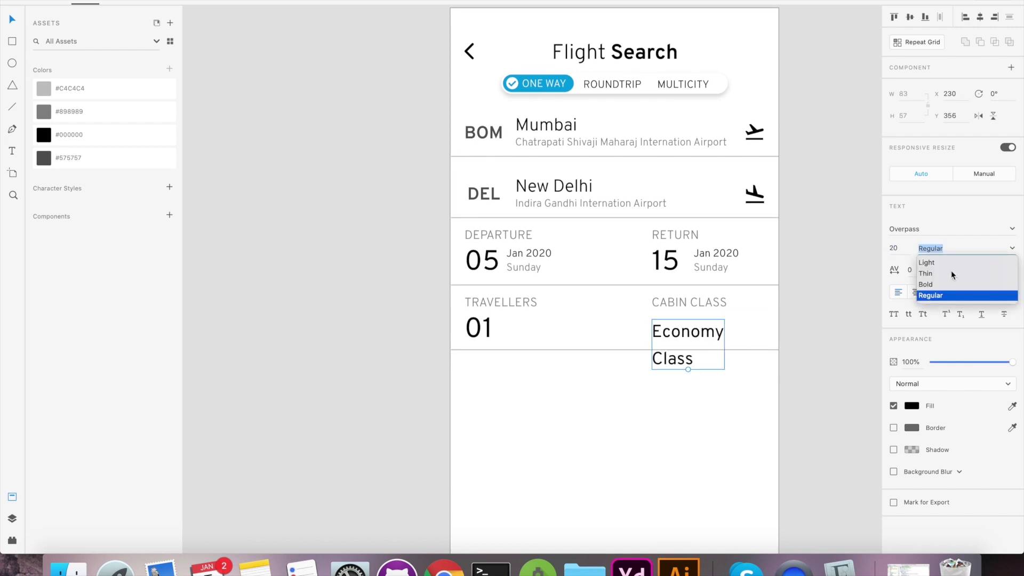
left_click(951, 263)
left_click(621, 350)
left_click_drag(620, 350, 635, 356)
scroll(677, 385, "down", 2)
scroll(677, 385, "right", 3)
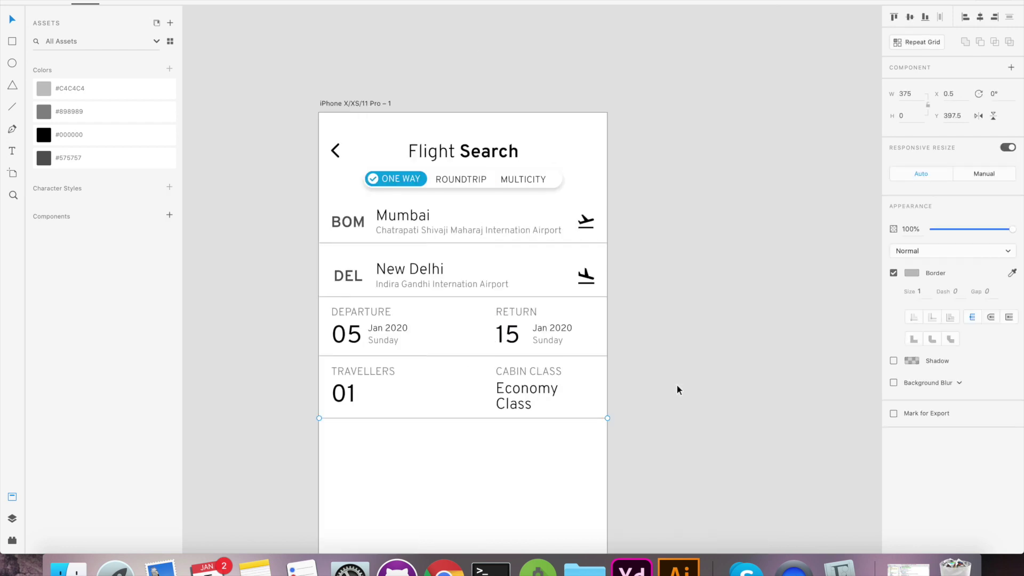
Fill the artboard background with a light grey
scroll(677, 385, "down", 2)
double_click(547, 405)
left_click(910, 273)
left_click_drag(823, 267, 766, 220)
left_click(717, 291)
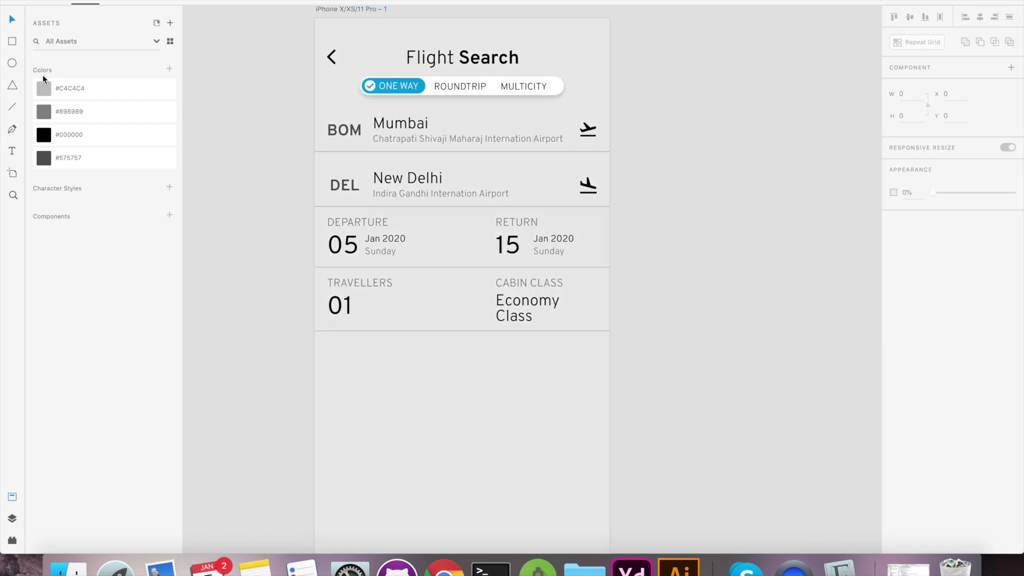
Draw a full-width white rectangle behind the content, reaching from the artboard's top down to the last divider
left_click(12, 41)
scroll(347, 297, "up", 1)
mouse_move(314, 351)
left_mouse_down()
mouse_move(553, 36)
mouse_move(609, 17)
left_mouse_up()
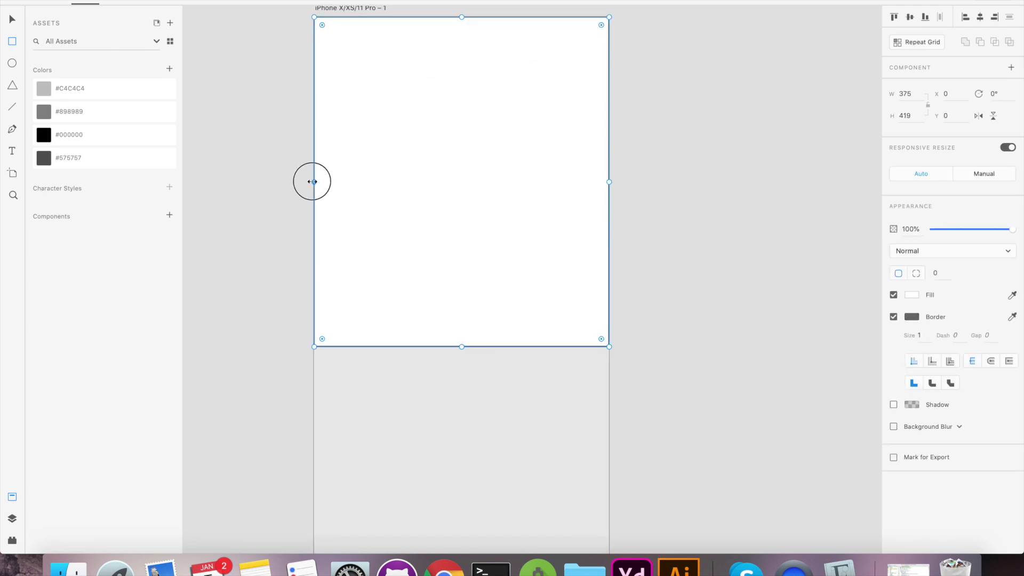
key("shift+super+bracketleft")
left_click_drag(462, 347, 462, 329)
key("v")
left_click(618, 433)
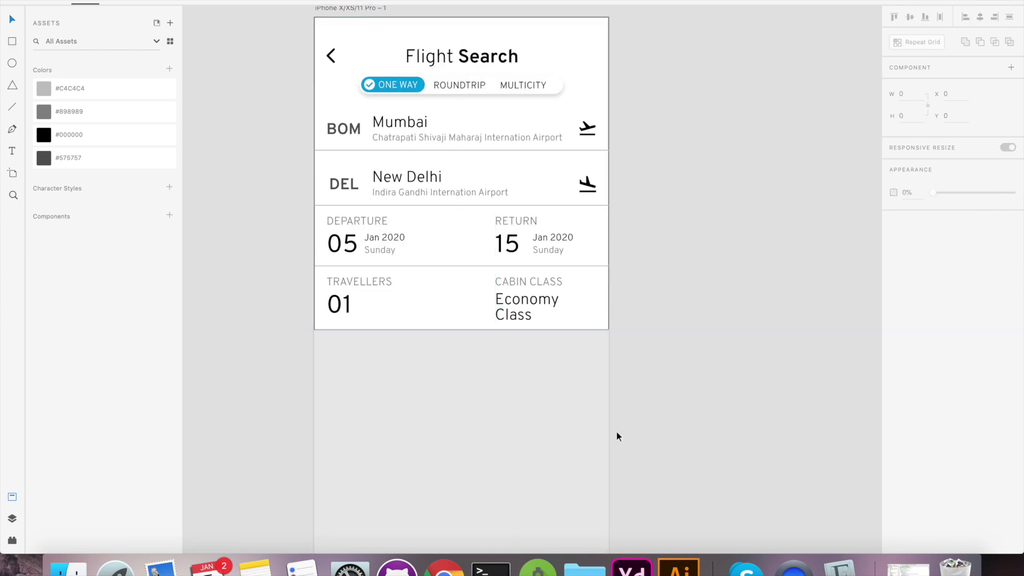
Lighten the artboard's grey fill and remove the border from the white background rectangle
double_click(484, 397)
left_click(912, 273)
left_click_drag(766, 223, 760, 215)
left_click(688, 256)
left_click(517, 324)
left_click(893, 317)
left_click(623, 400)
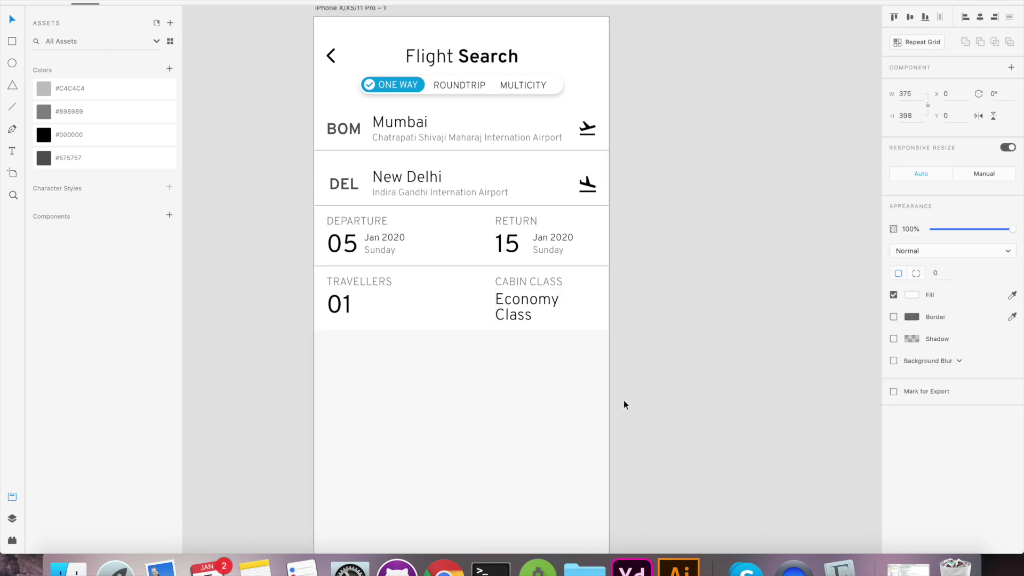
Draw a closed path with the Pen tool, curving downward between the bottom corners of the white rectangle
left_click(315, 330)
left_click_drag(518, 370, 454, 394)
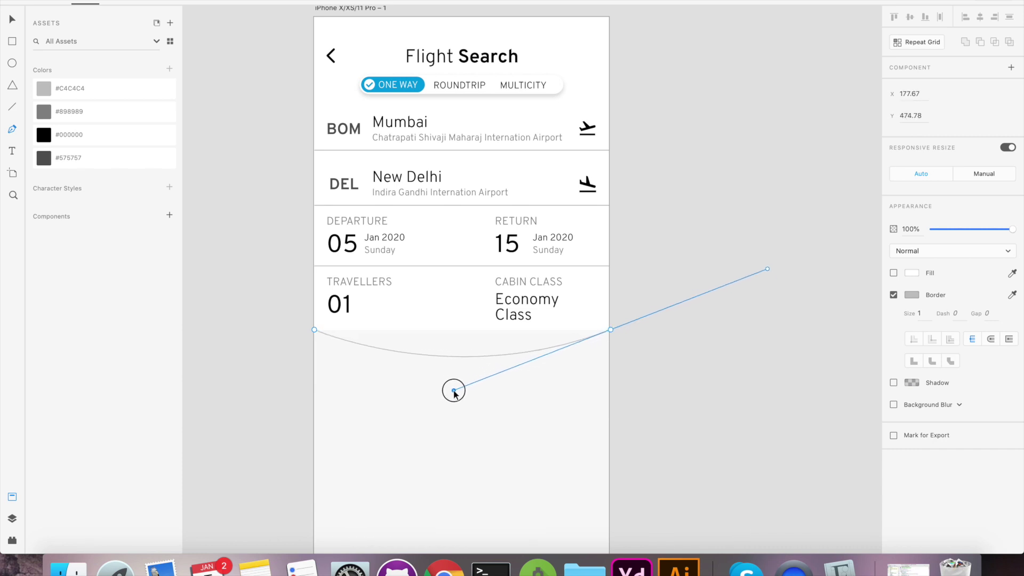
left_click(315, 329)
Remove the right anchor's outer handle to straighten the curved shape's top edge, and enable the shape's white fill
left_click(611, 330)
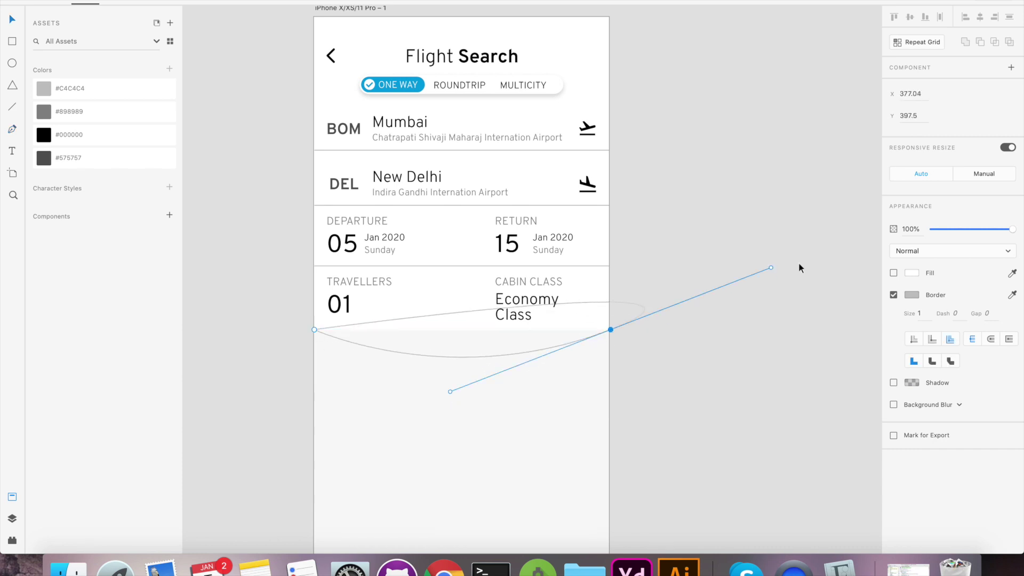
left_click(770, 267)
key("Delete")
left_click(478, 340)
left_click(893, 274)
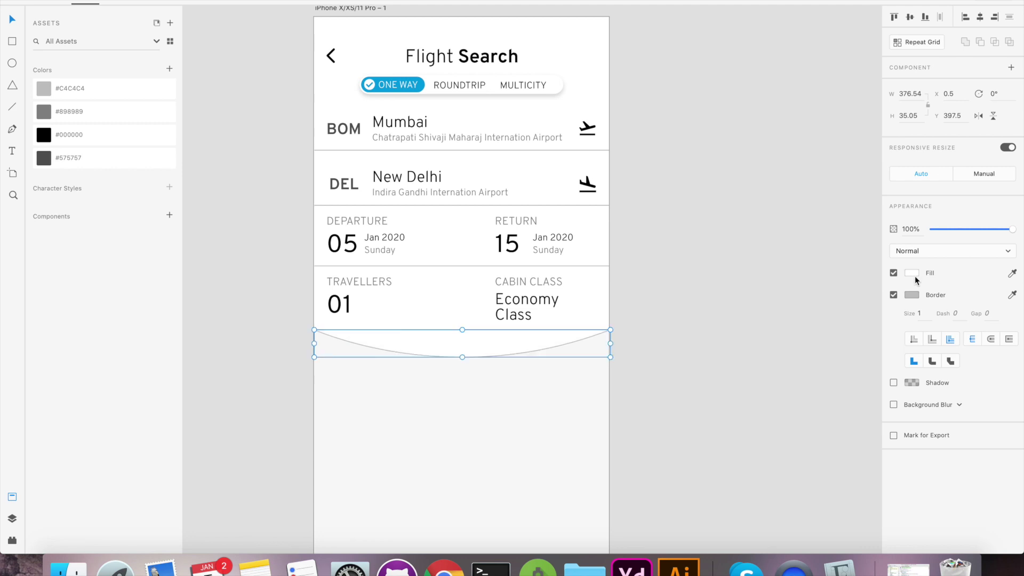
Remove the curved shape's border and draw a circle about 81 px wide, centred over the curve's lowest point
left_click(894, 294)
left_click(681, 339)
left_click(13, 63)
mouse_move(405, 334)
left_mouse_down()
mouse_move(483, 408)
mouse_move(470, 398)
left_mouse_up()
key("v")
left_click_drag(430, 369, 454, 365)
Add the text SEARCH inside the circle and align it vertically to the circle's middle
key("Escape")
key("t")
left_click(461, 361)
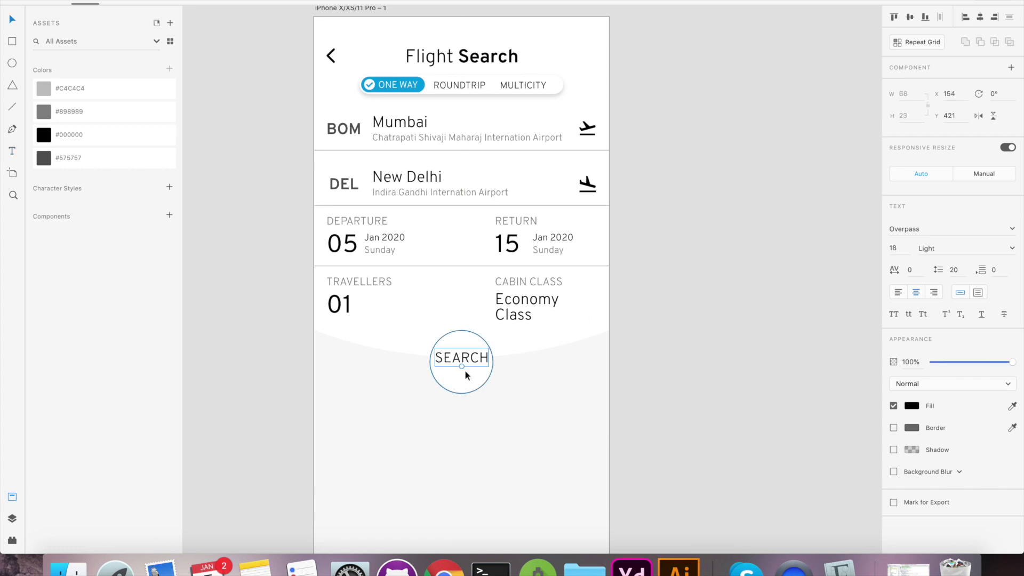
left_click(465, 376, "shift")
left_click(910, 17)
Fill the circle with the blue sampled from the ONE WAY pill and remove its border
left_click(466, 380)
left_click(912, 273)
left_click(886, 322)
left_click(419, 85)
left_click(462, 362)
left_click(469, 382)
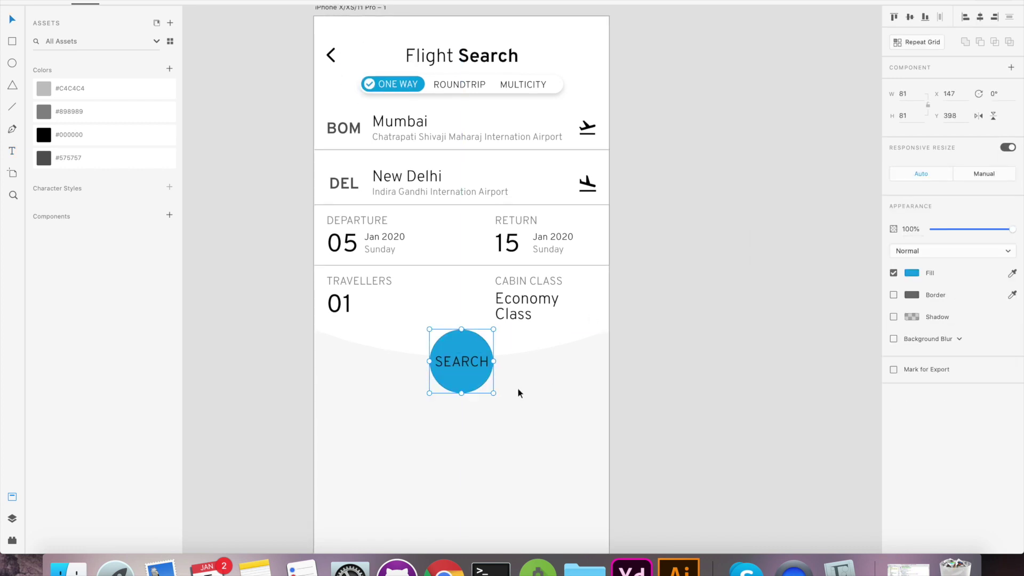
Make the SEARCH label white and bold, and give the blue circle a soft shadow
left_click(466, 362)
left_click(911, 405)
left_click(762, 341)
left_click(451, 364)
left_click(1007, 247)
left_click(942, 290)
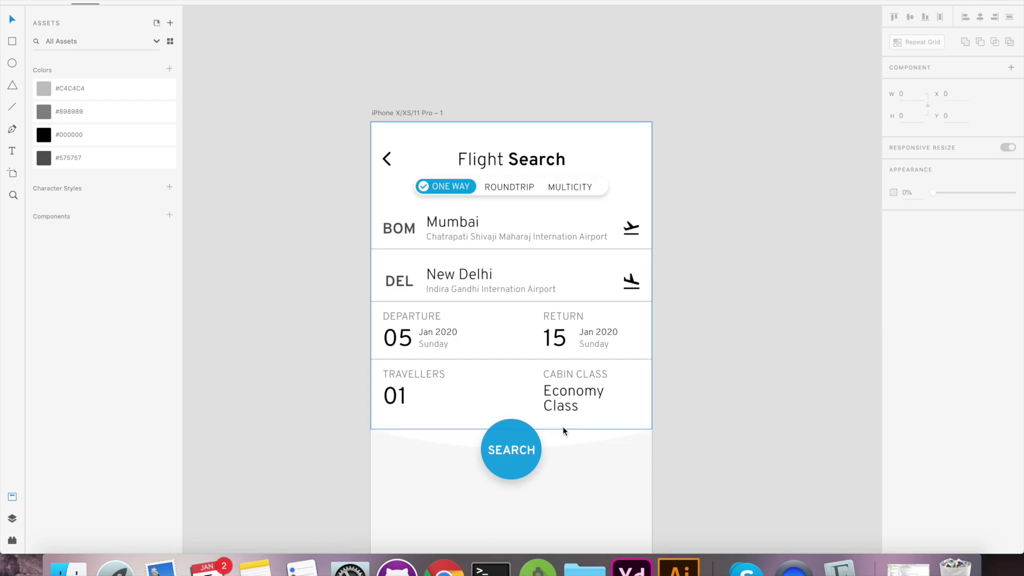
Move the curved shape, SEARCH button, white background rectangle and the travellers and cabin class texts slightly down
left_click_drag(556, 437, 556, 449)
left_click(464, 397)
left_click(397, 394, "shift")
left_click(414, 375, "shift")
left_click(575, 374, "shift")
left_click(573, 395, "shift")
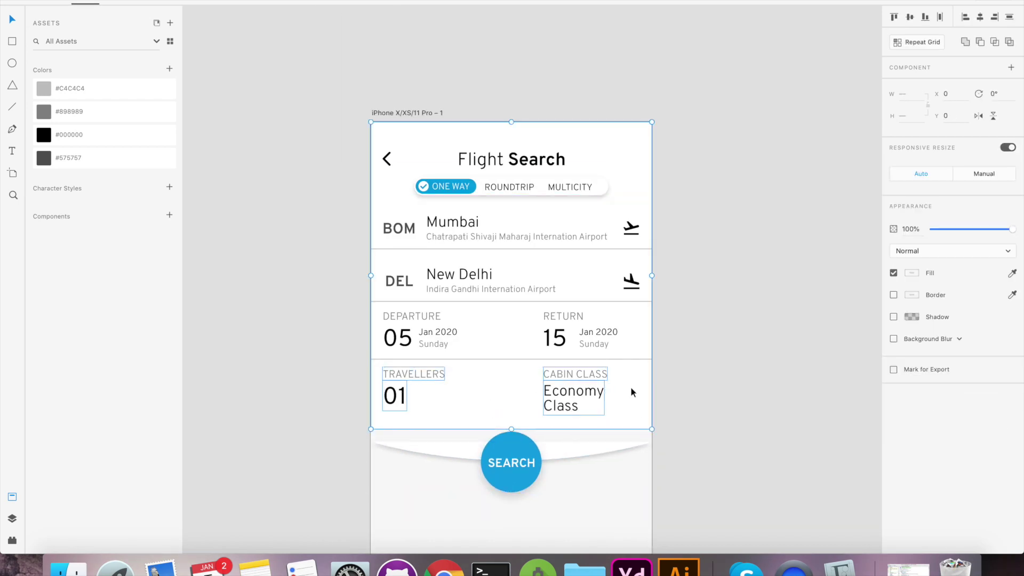
left_click_drag(534, 397, 532, 411)
left_click(752, 400)
Lower the divider beneath the dates and shift the departure and return details slightly down
scroll(752, 400, "up", 1)
scroll(747, 400, "down", 2)
left_click_drag(514, 343, 514, 357)
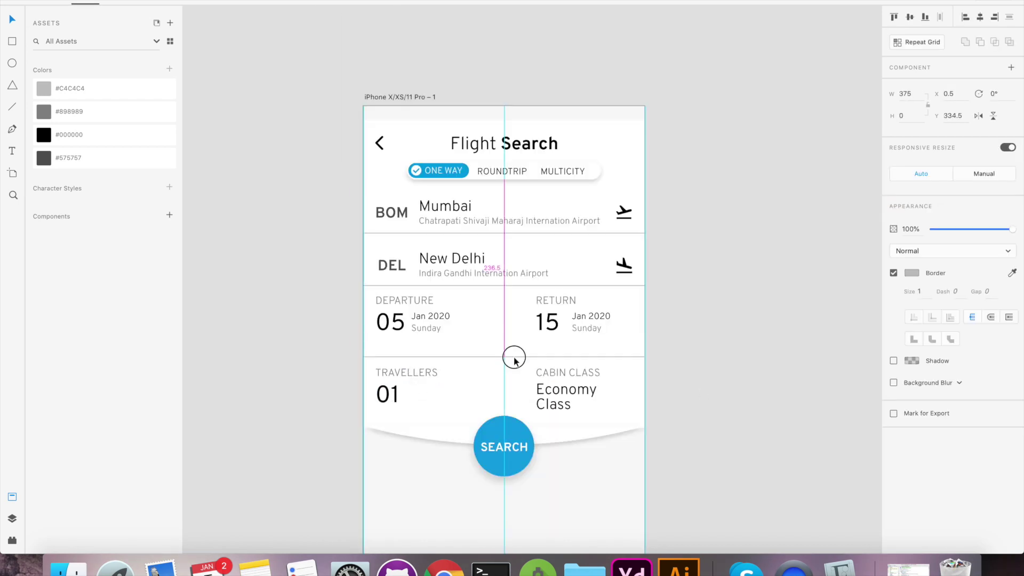
left_click_drag(680, 301, 442, 308)
left_click(632, 157, "shift")
left_click_drag(538, 308, 569, 293)
Lower the dividers beneath the Mumbai and New Delhi airport rows slightly to even out the spacing
left_click(747, 309)
left_click(746, 282)
left_click_drag(526, 233, 526, 237)
left_click(709, 293)
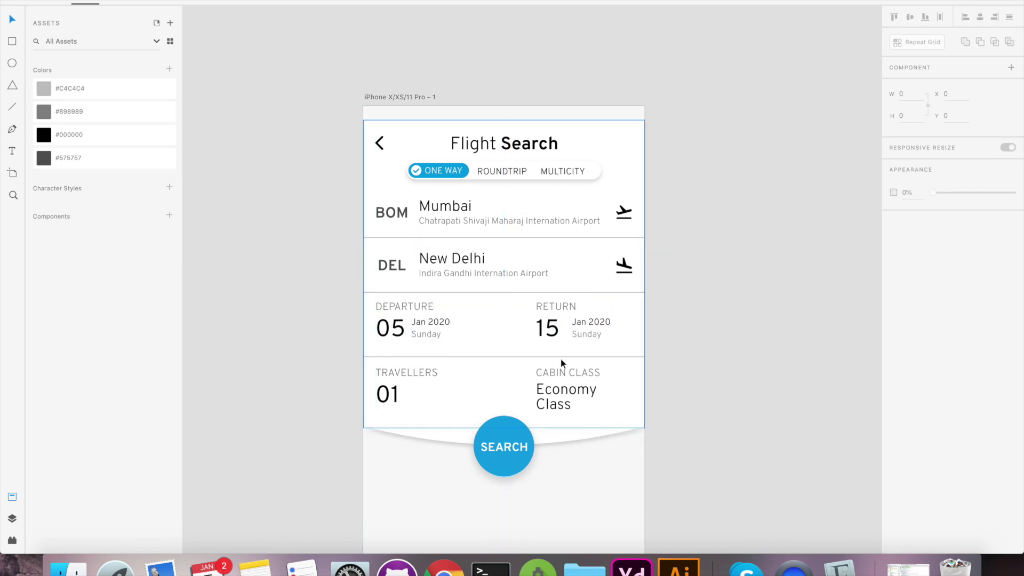